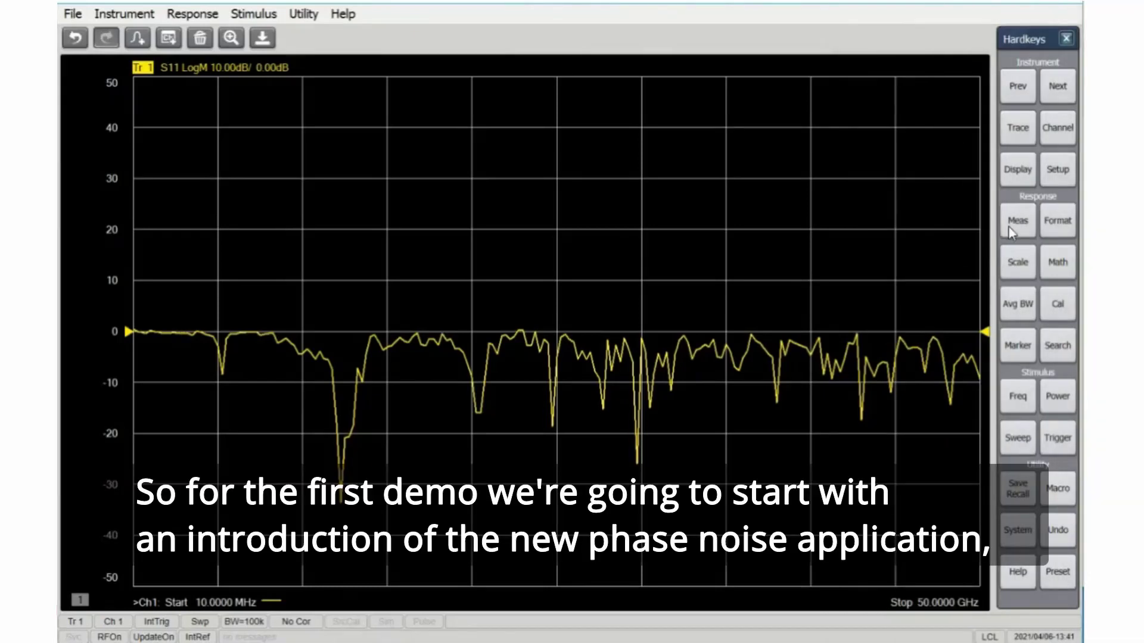
- Change channel 1's measurement class to Phase Noise and confirm the class change
left_click(1011, 224)
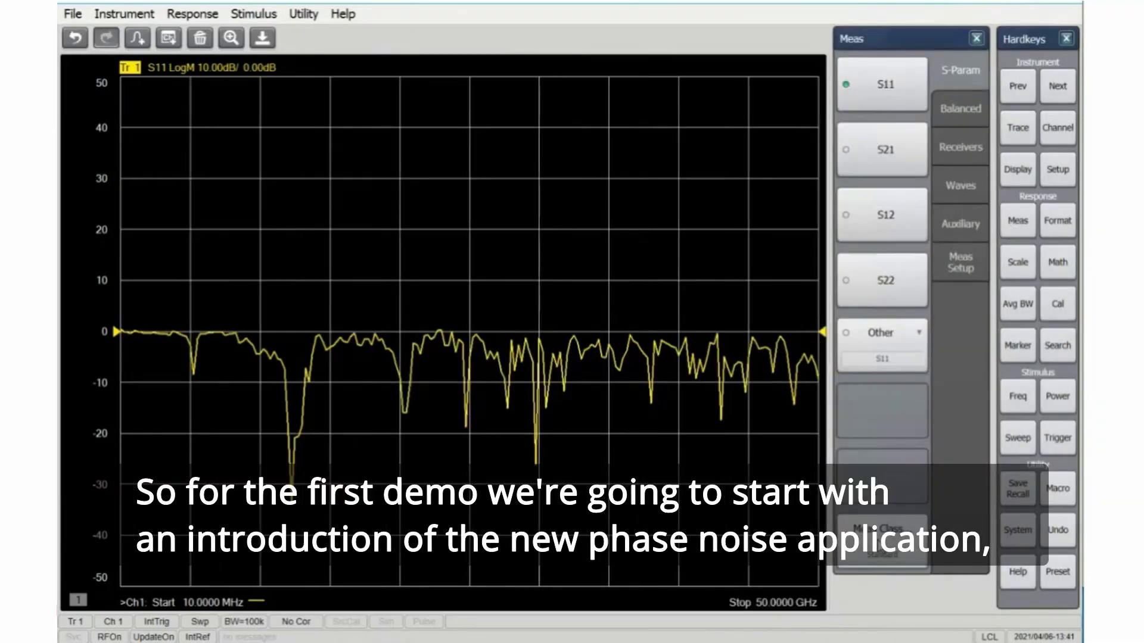
left_click(879, 543)
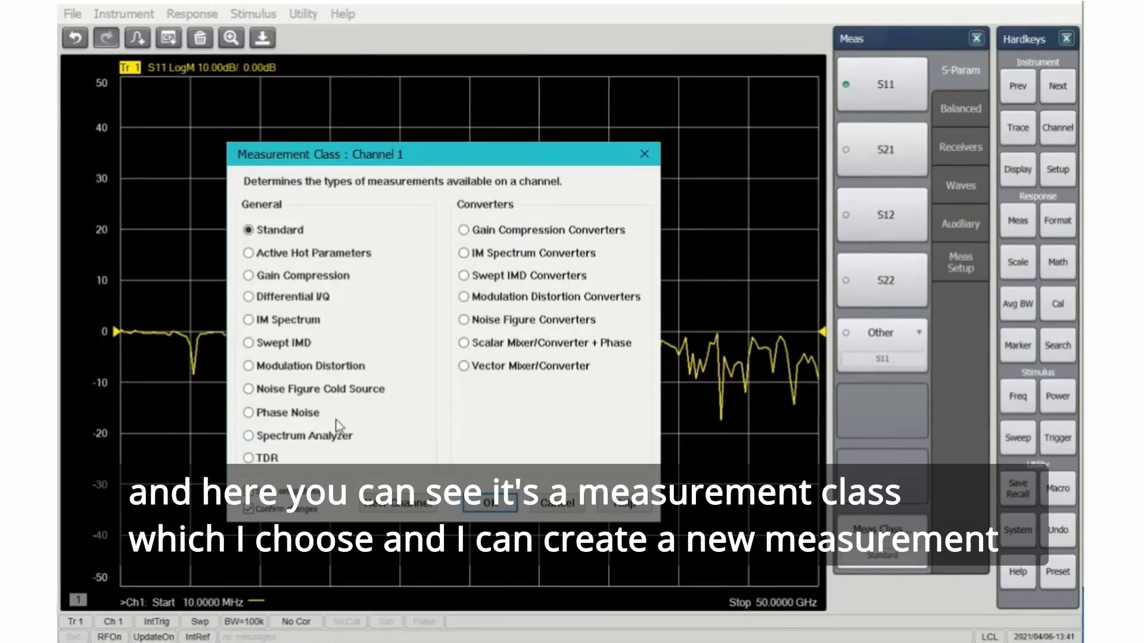
left_click(261, 415)
left_click(479, 507)
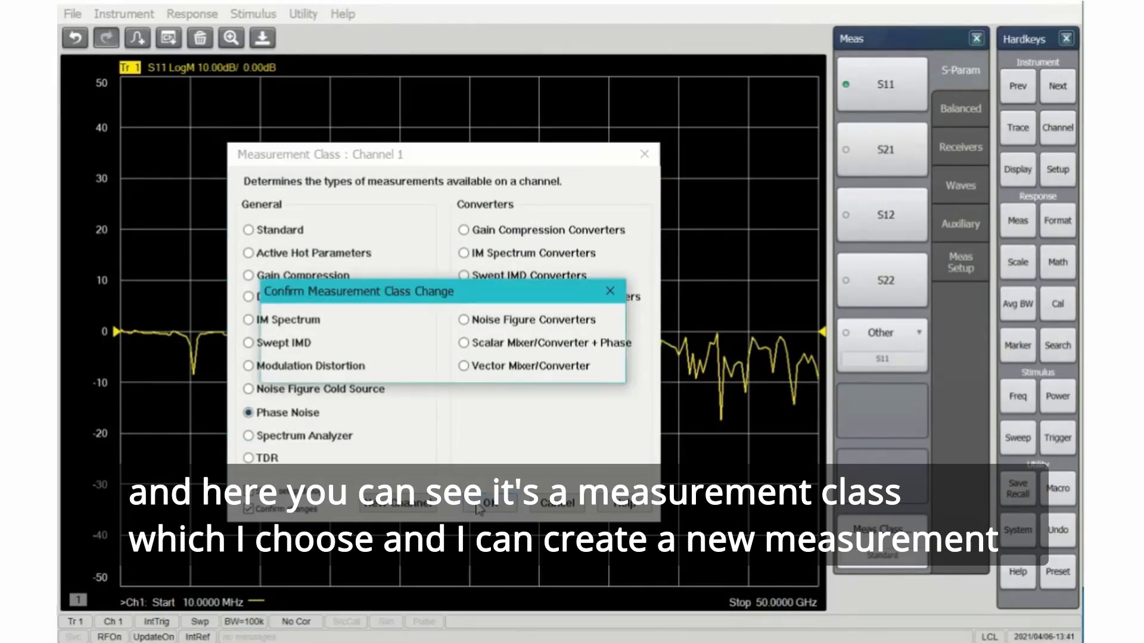
left_click(411, 367)
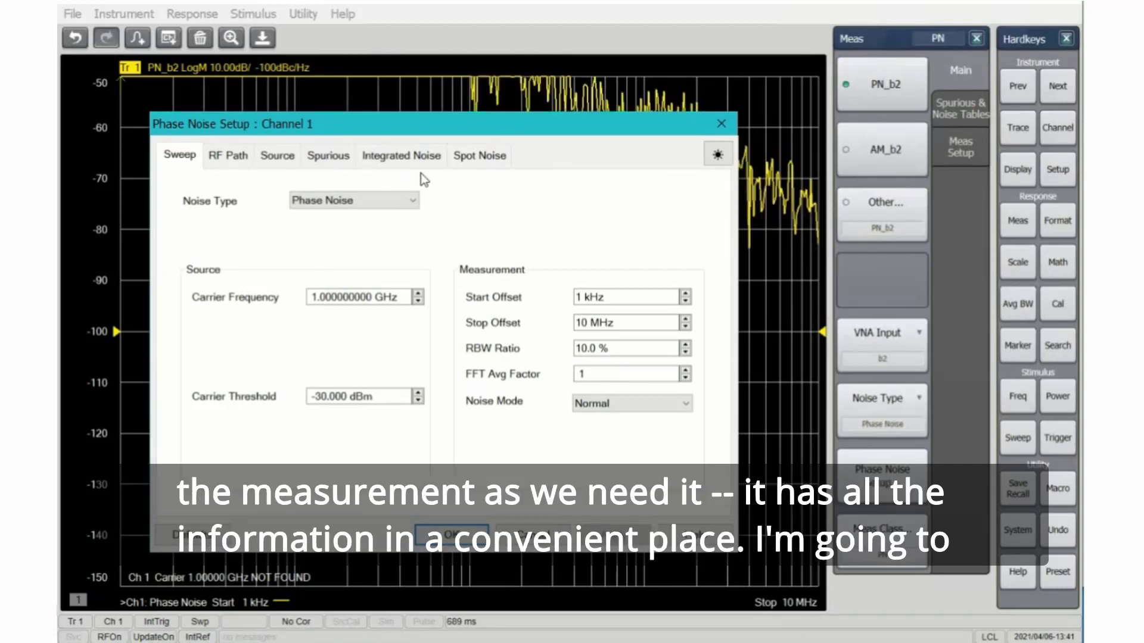
- Enter a 10 GHz carrier frequency and a 100 Hz start offset in the Sweep settings
left_click(374, 297)
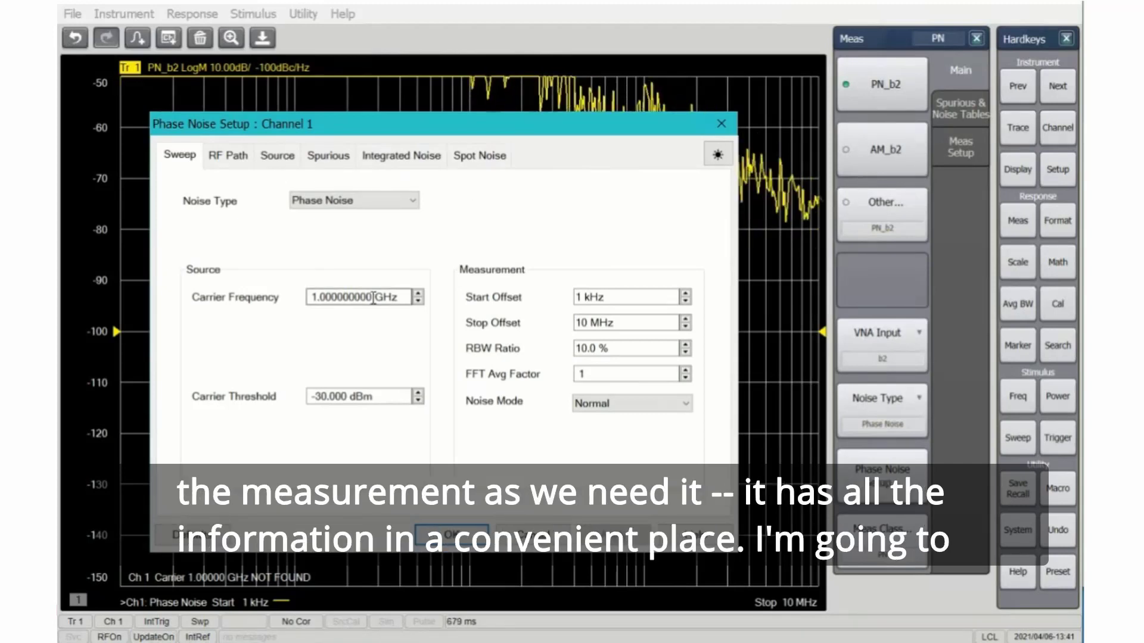
double_click(374, 298)
type("10")
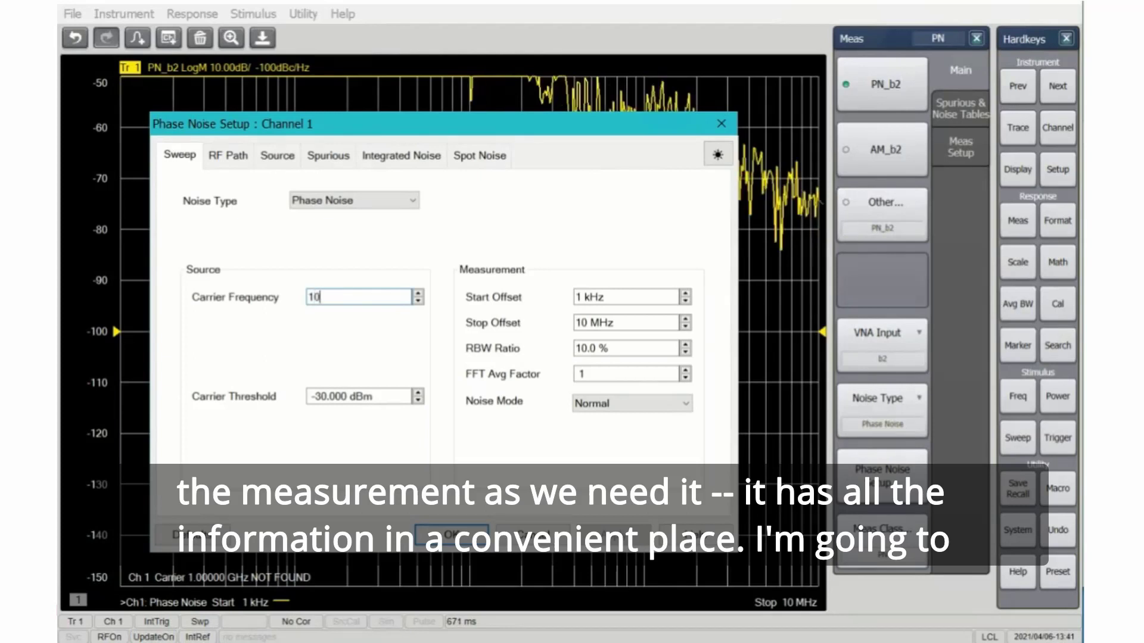
key("Return")
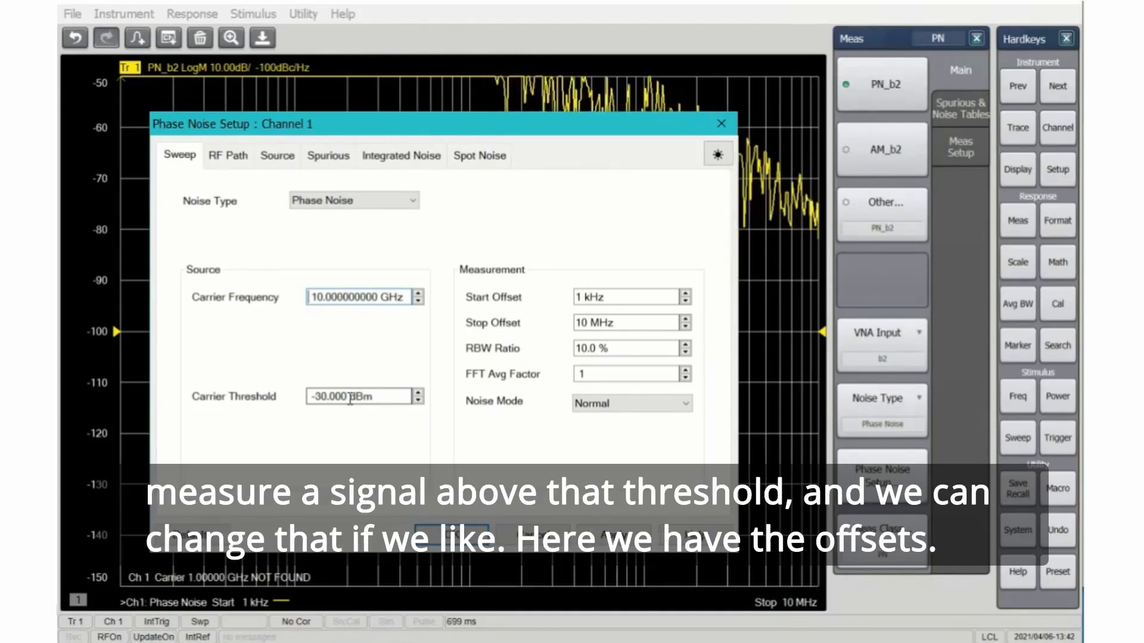
left_click(605, 297)
type("100 Hz")
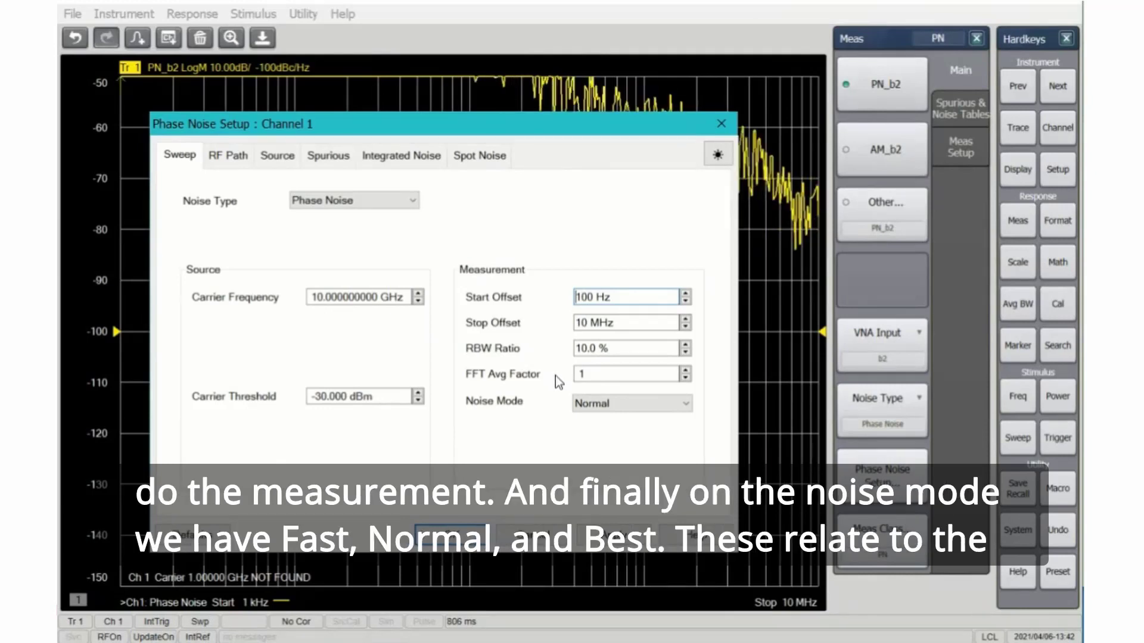
left_click(595, 406)
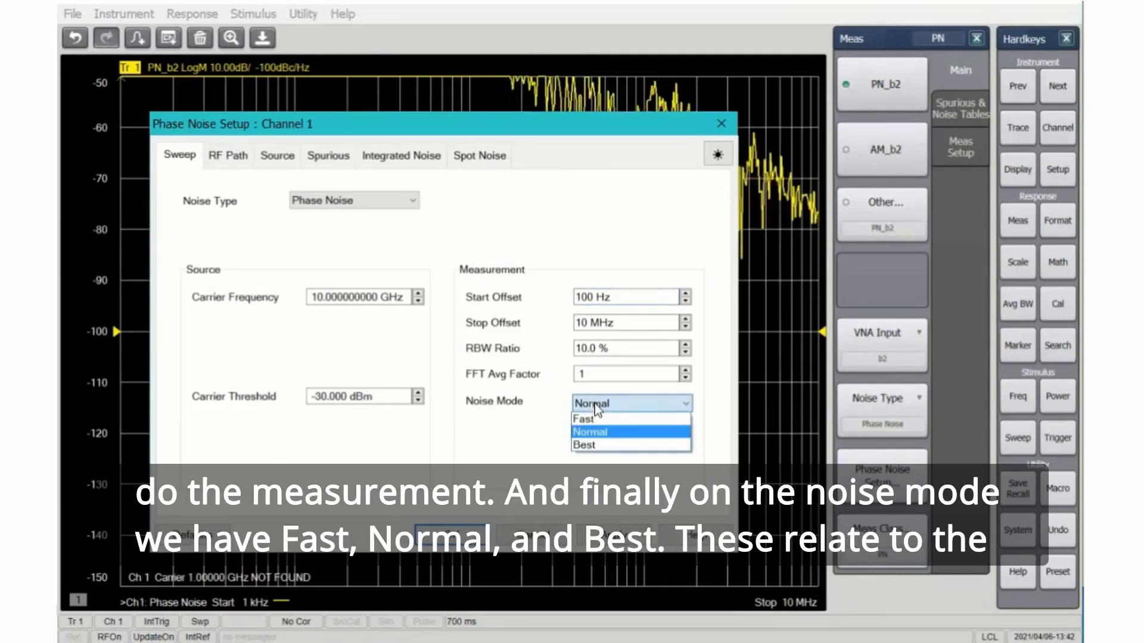
left_click(592, 434)
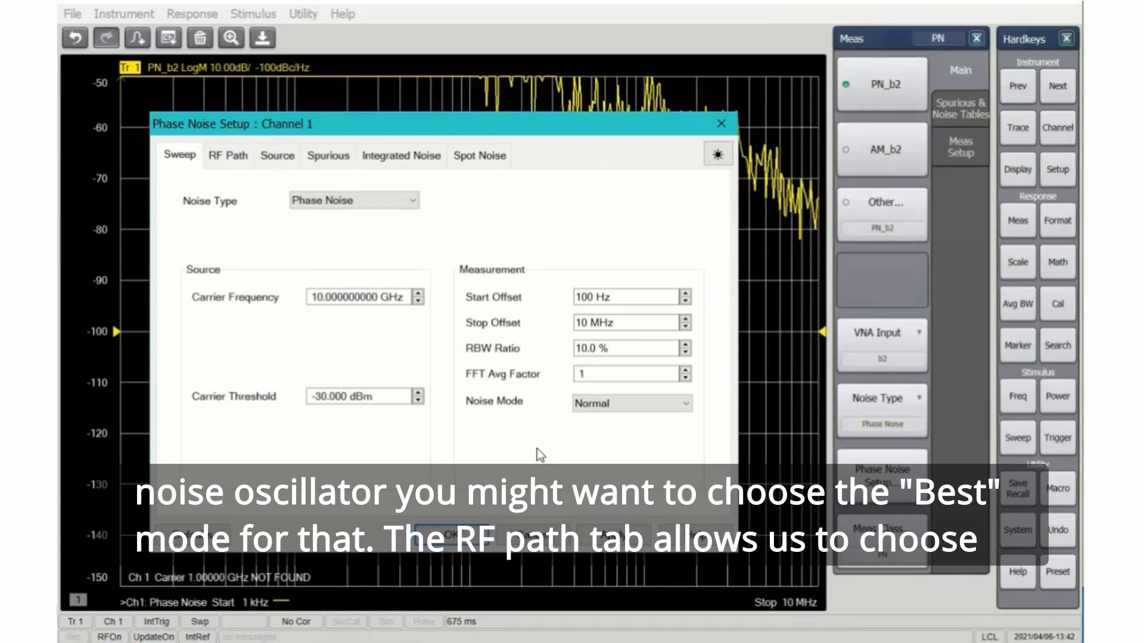
- Change the VNA input from b2 to receiver b4 on the RF Path page
left_click(229, 156)
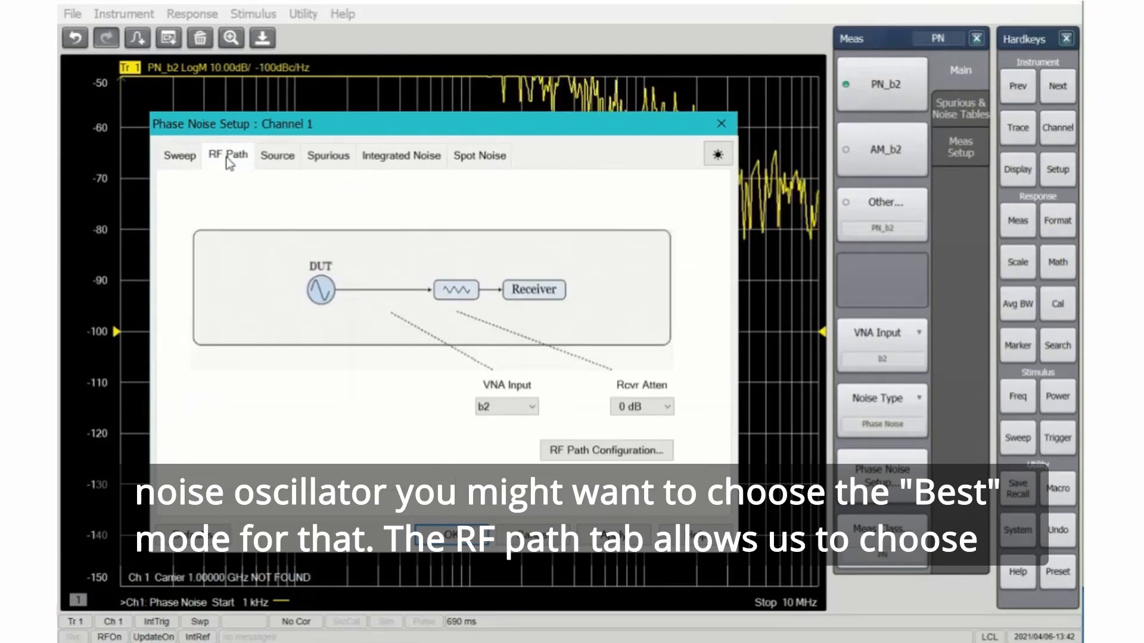
left_click(506, 399)
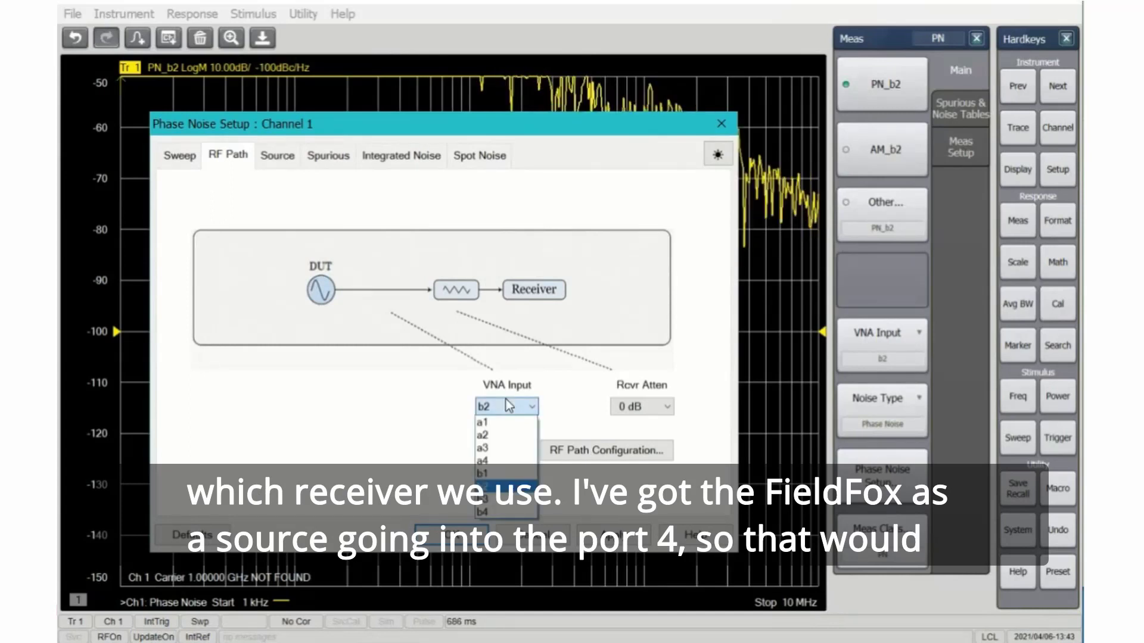
left_click(487, 513)
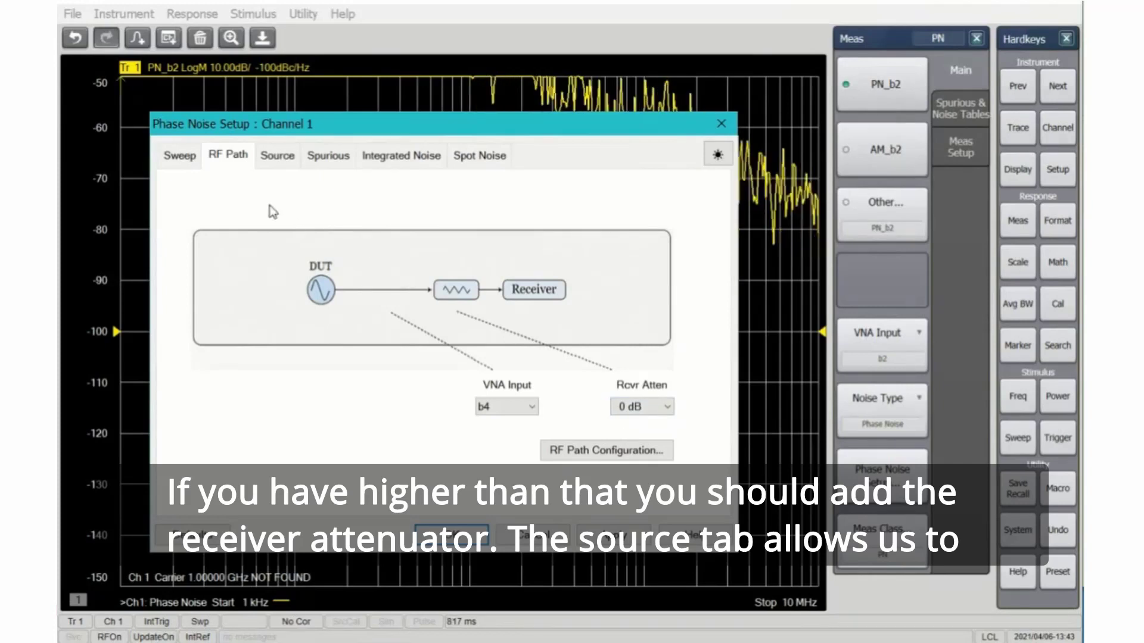
- Show the Source page, where every port is OFF at 1 GHz and -15 dBm
left_click(273, 159)
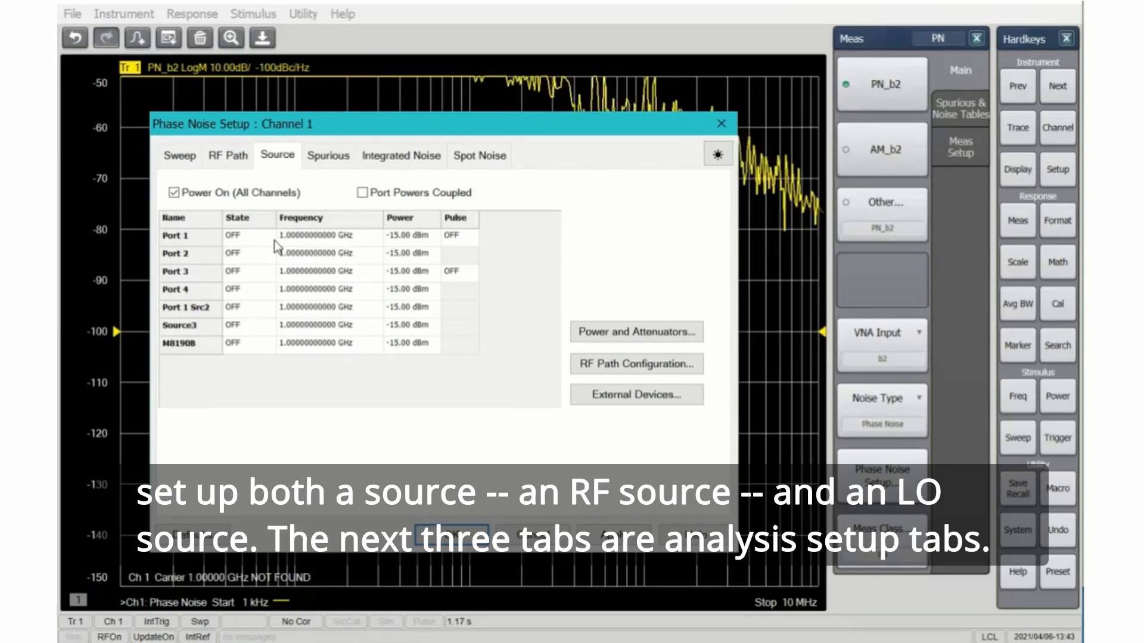
- Look over the Spurious and Integrated Noise pages, ending on the Spot Noise page
left_click(323, 163)
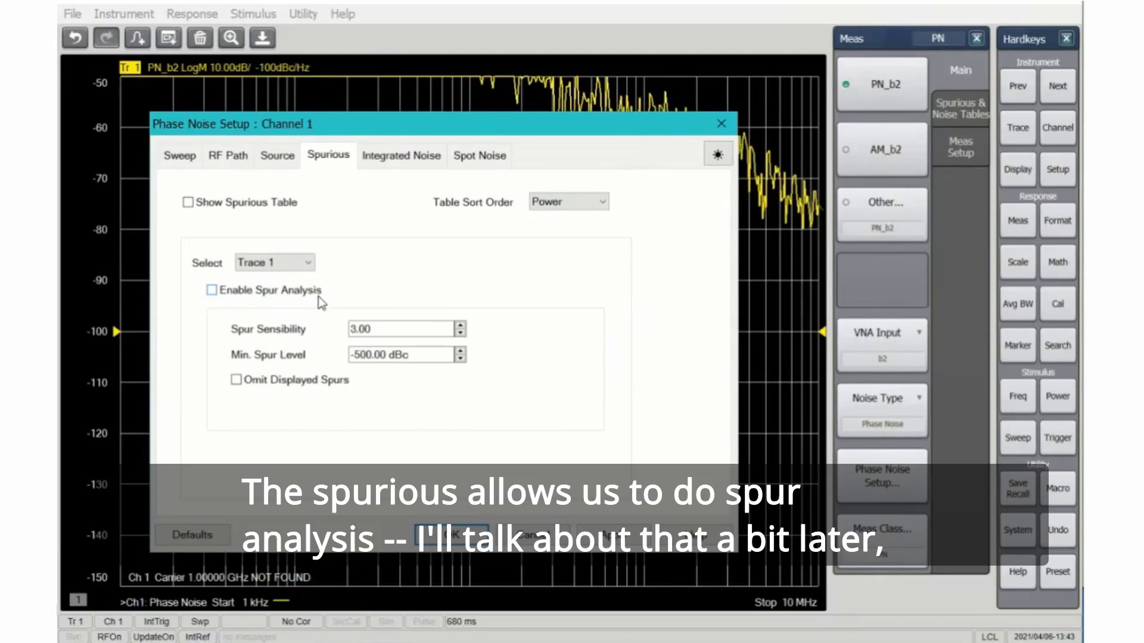
left_click(401, 157)
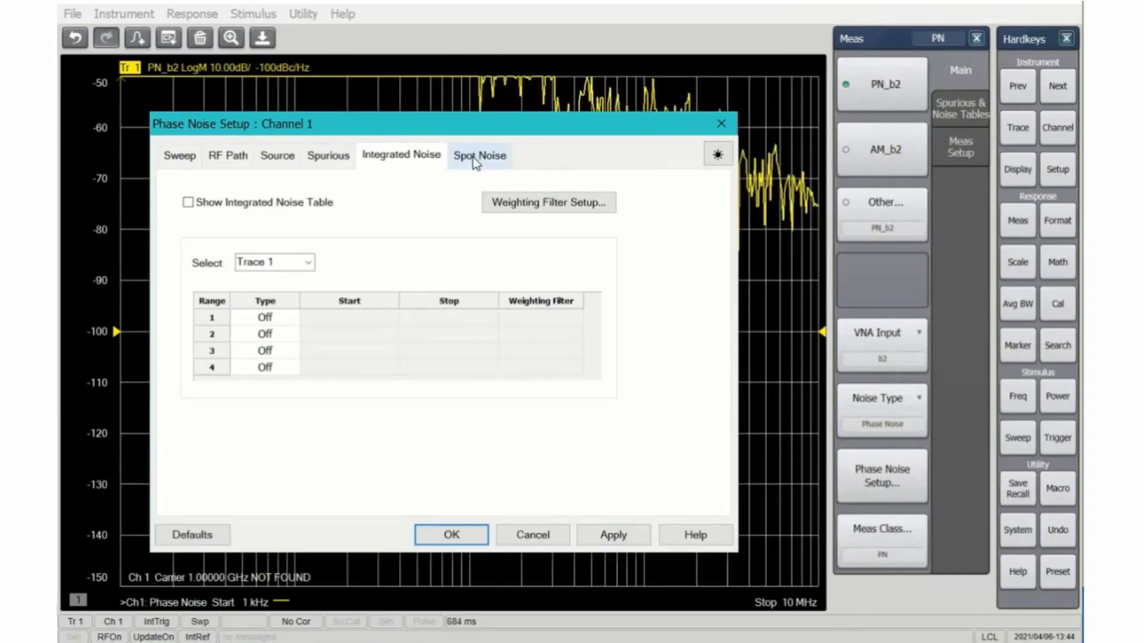
left_click(474, 159)
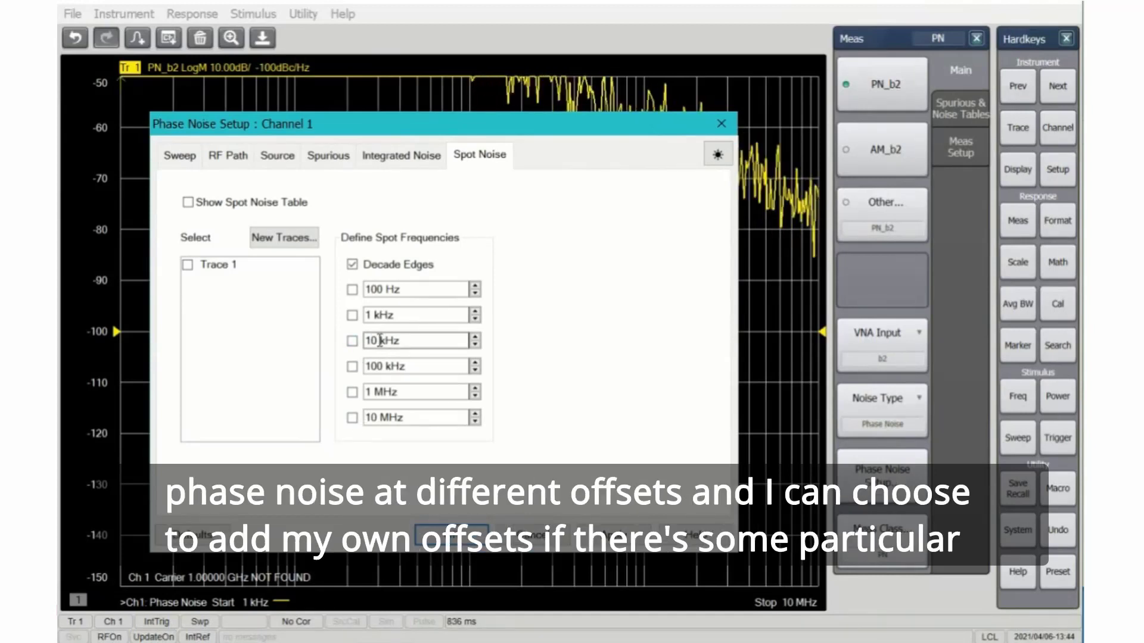
- Enable a 25 kHz spot frequency, apply and close the setup, and turn on the Spot Noise Table
left_click(352, 341)
triple_click(380, 340)
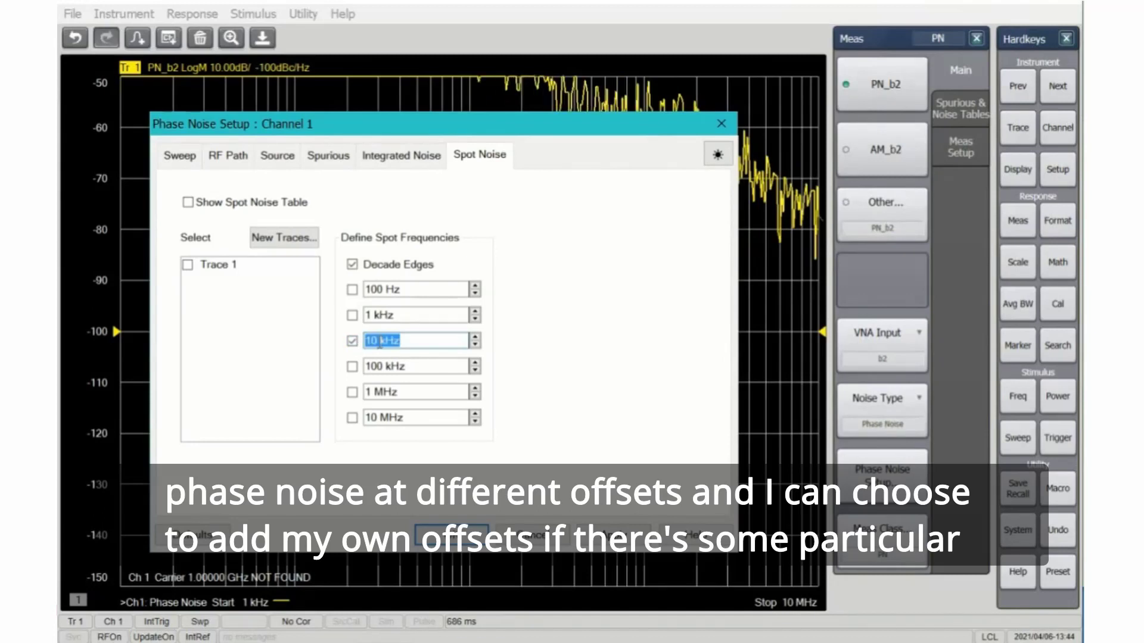
type("25")
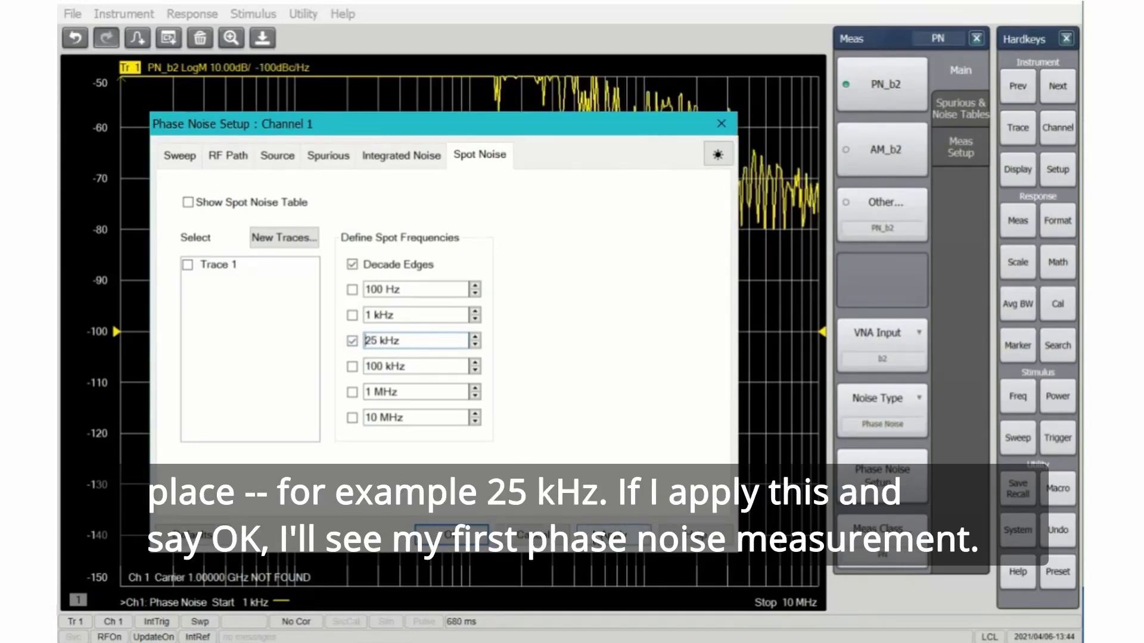
left_click(423, 532)
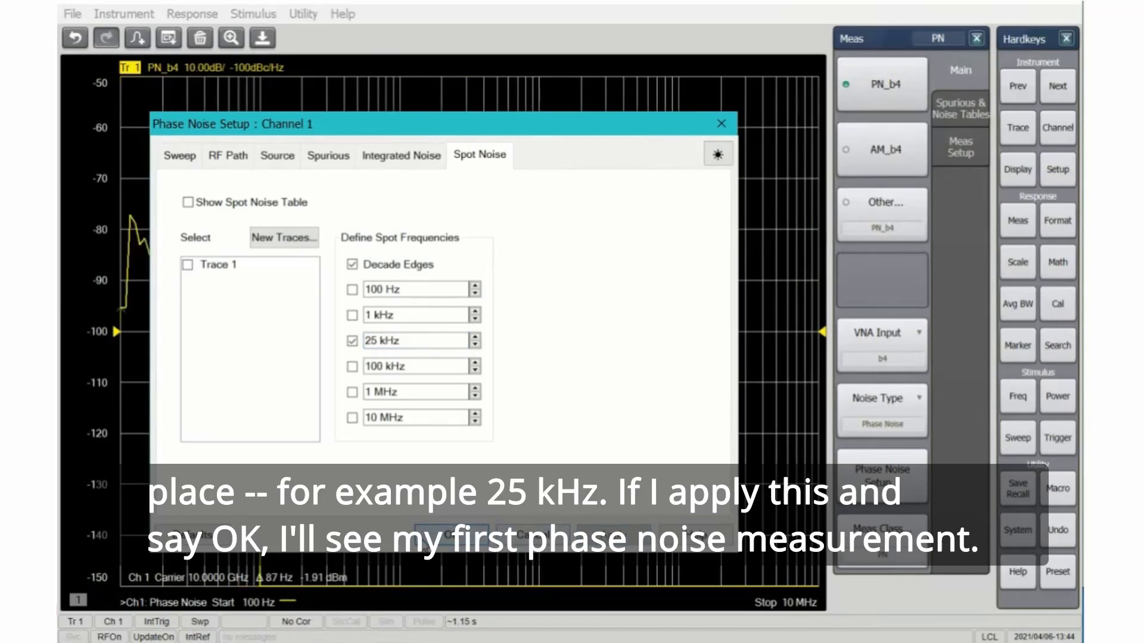
left_click(422, 536)
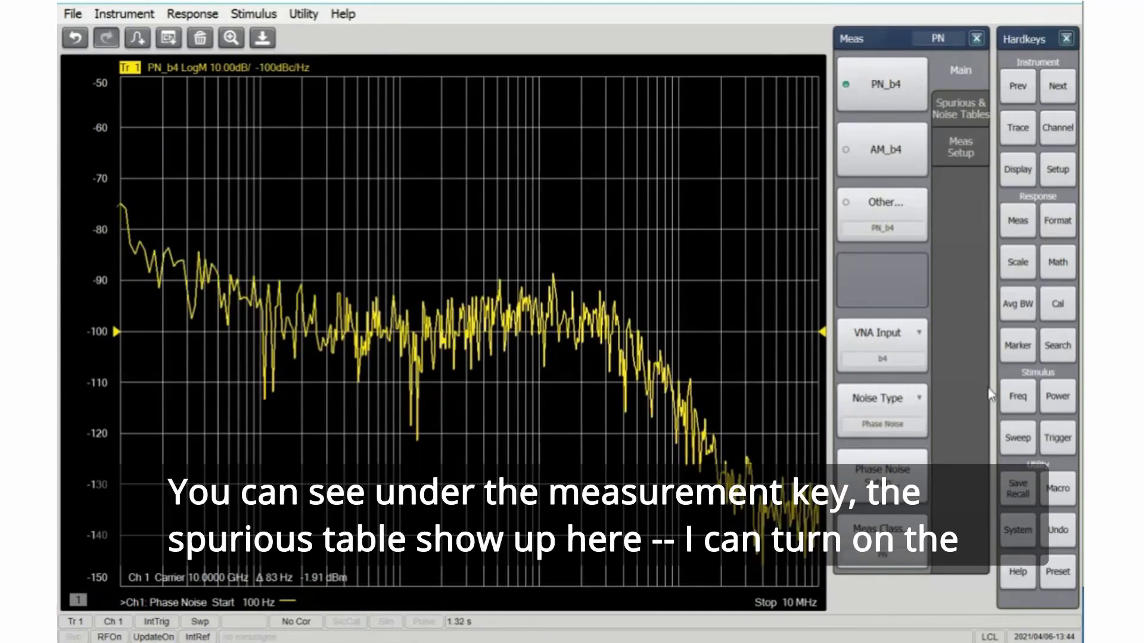
left_click(949, 102)
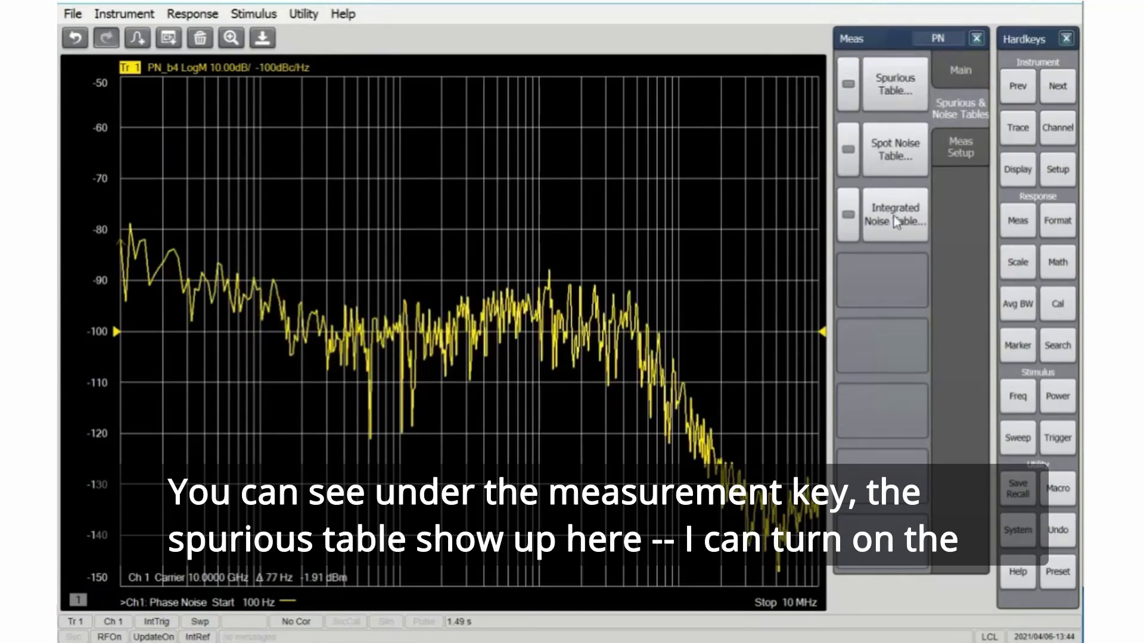
left_click(845, 152)
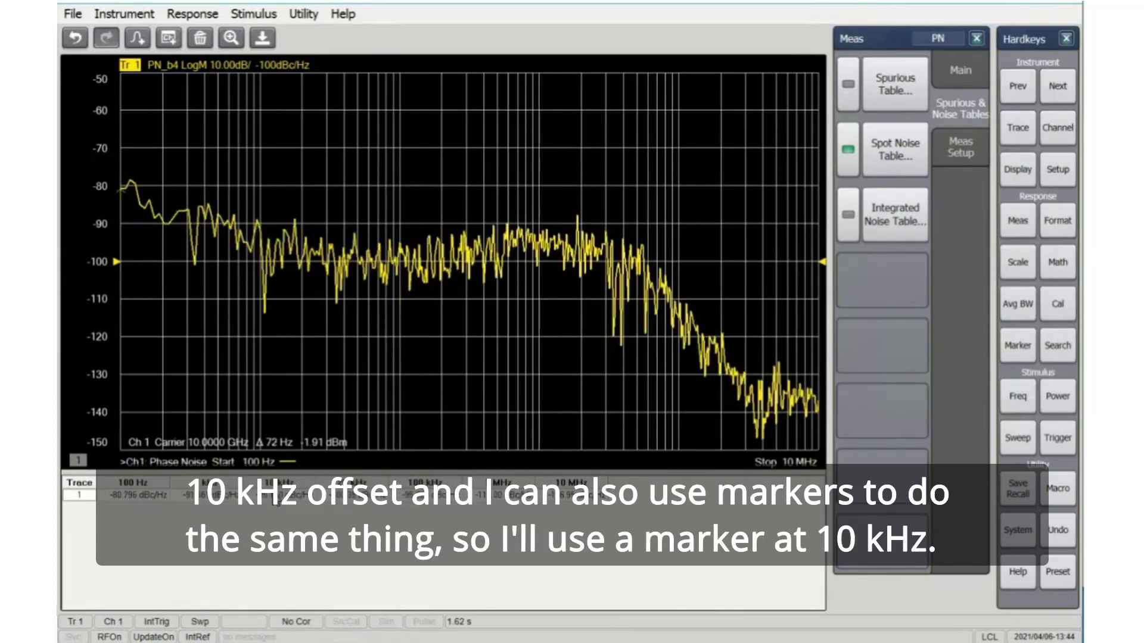
- Place marker 1 at 10k on the PN_b4 trace and open Marker Display customization
left_click(1022, 345)
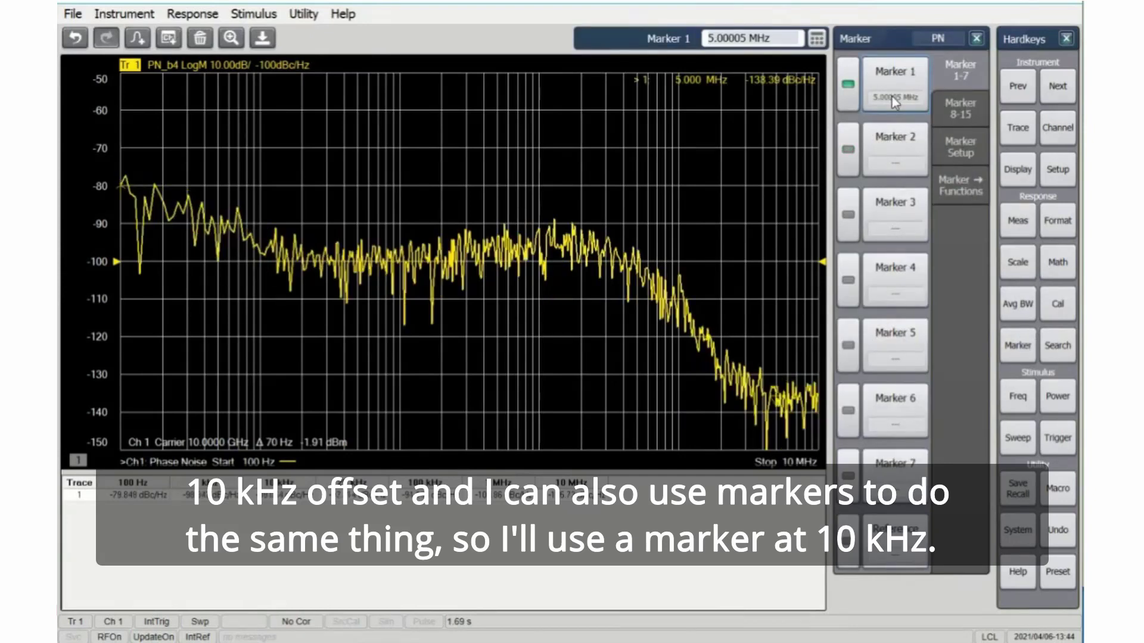
type("10k")
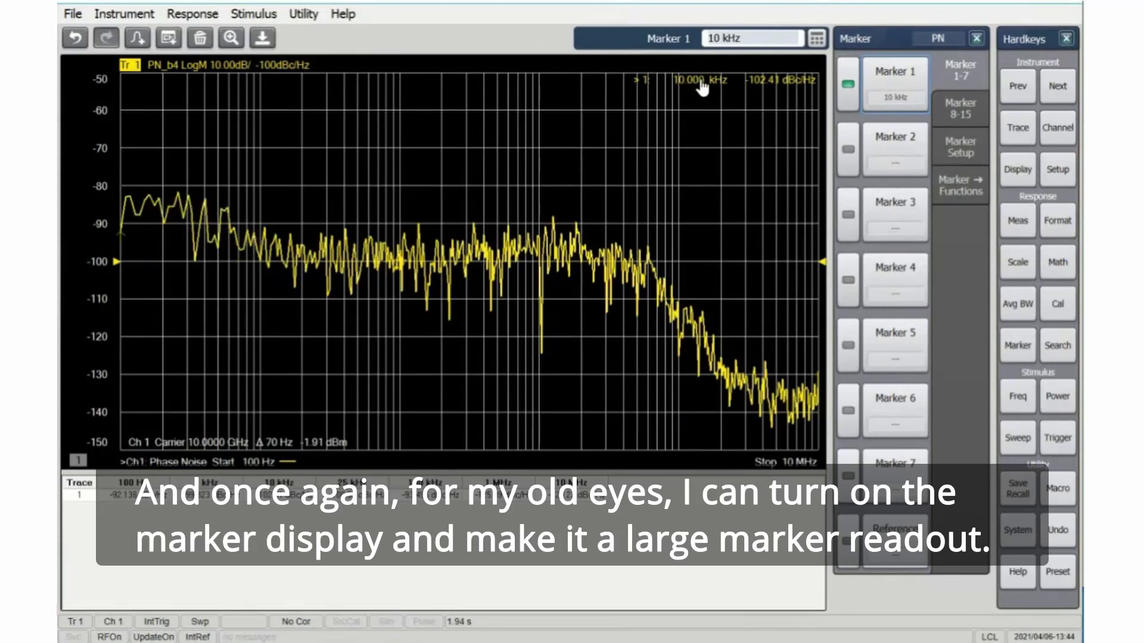
right_click(701, 85)
left_click(727, 103)
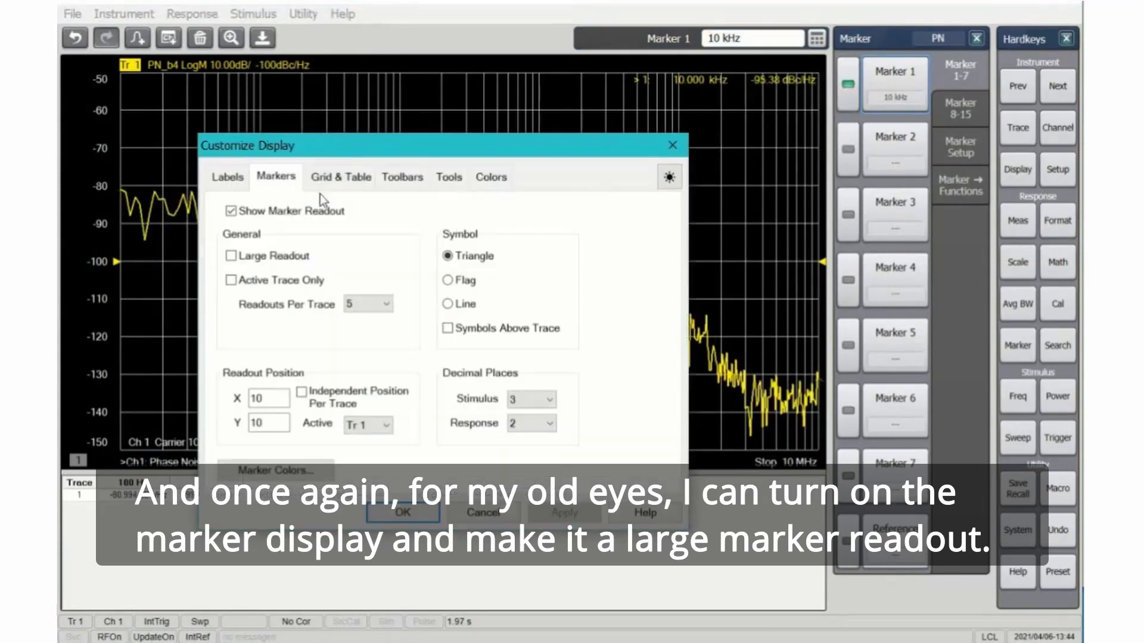
- Turn on Large Readout for the markers and close Customize Display
left_click(265, 259)
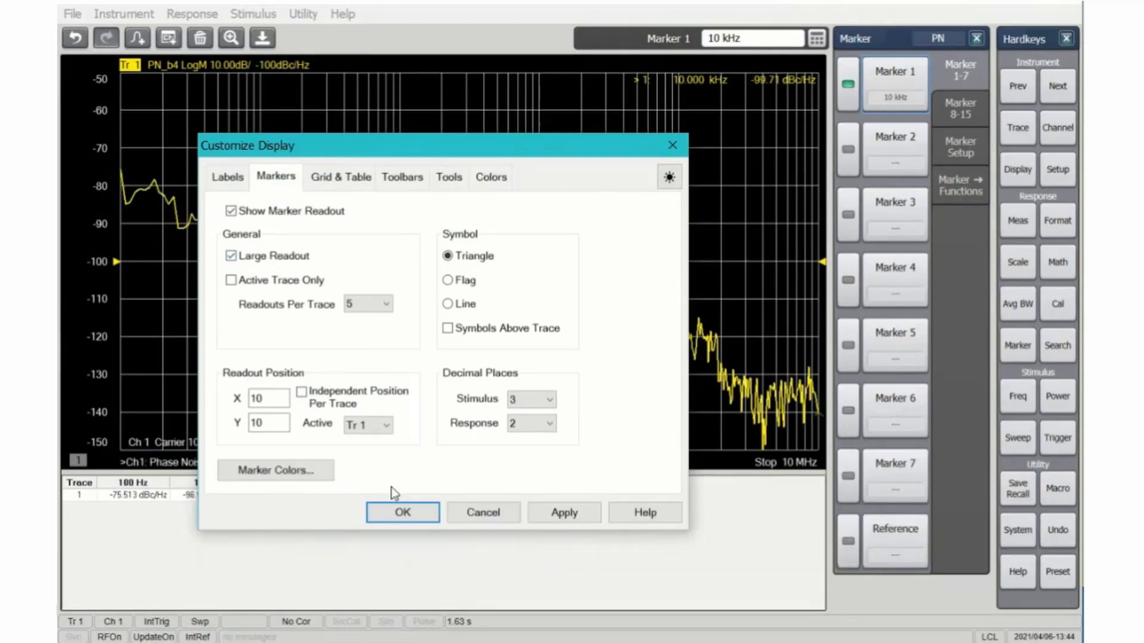
left_click(389, 516)
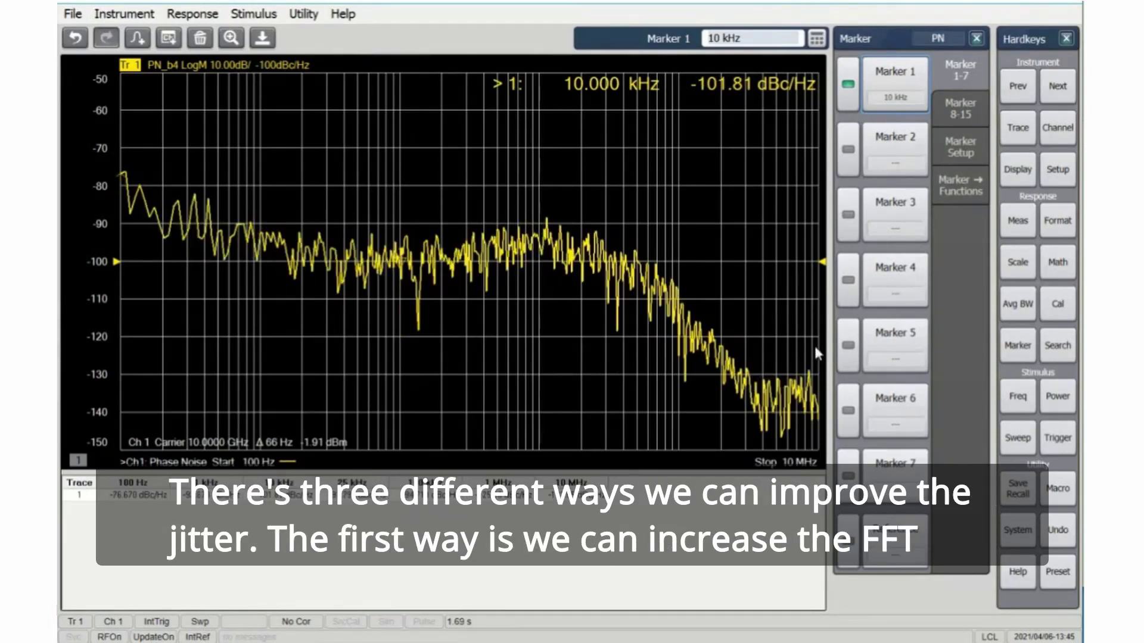
- Set the FFT Avg Factor to 4 under Avg BW
left_click(1006, 305)
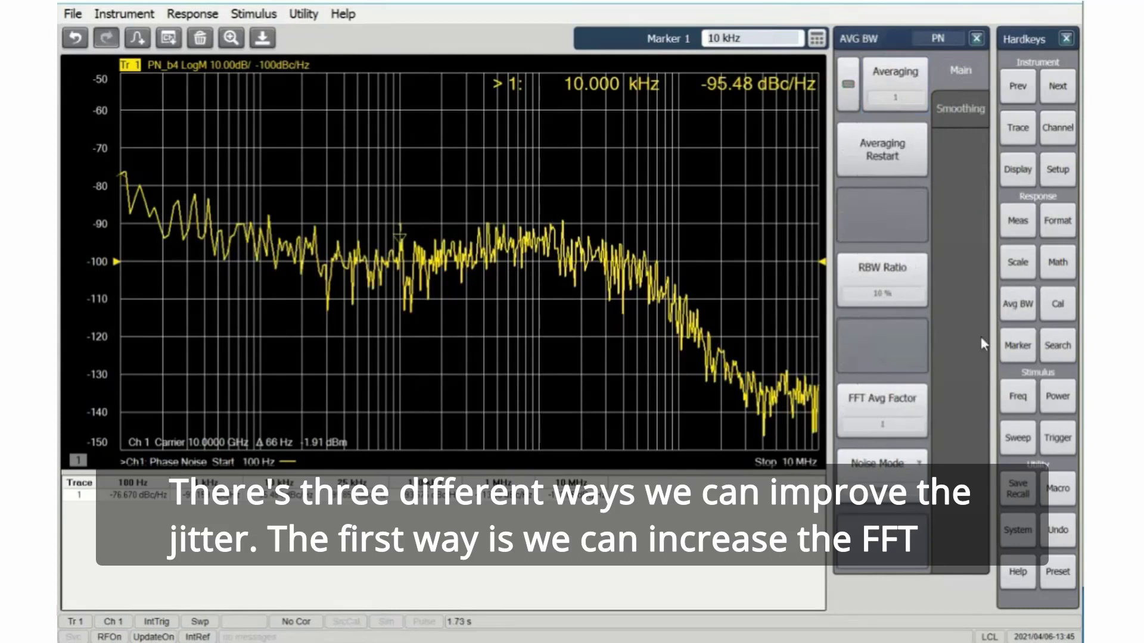
left_click(879, 417)
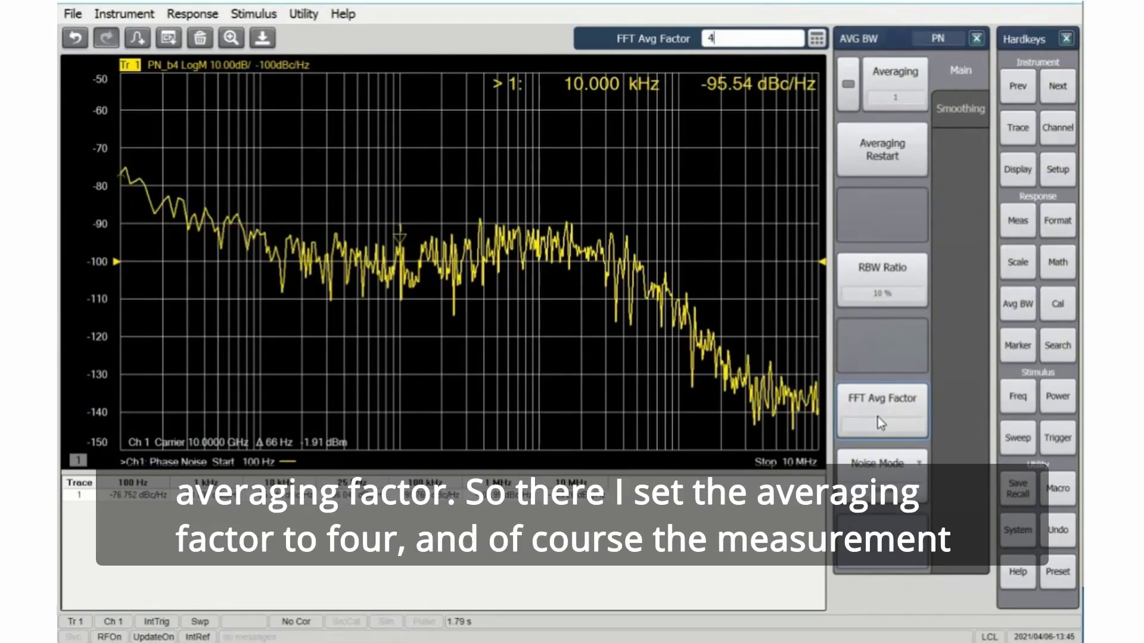
type("4")
key("Return")
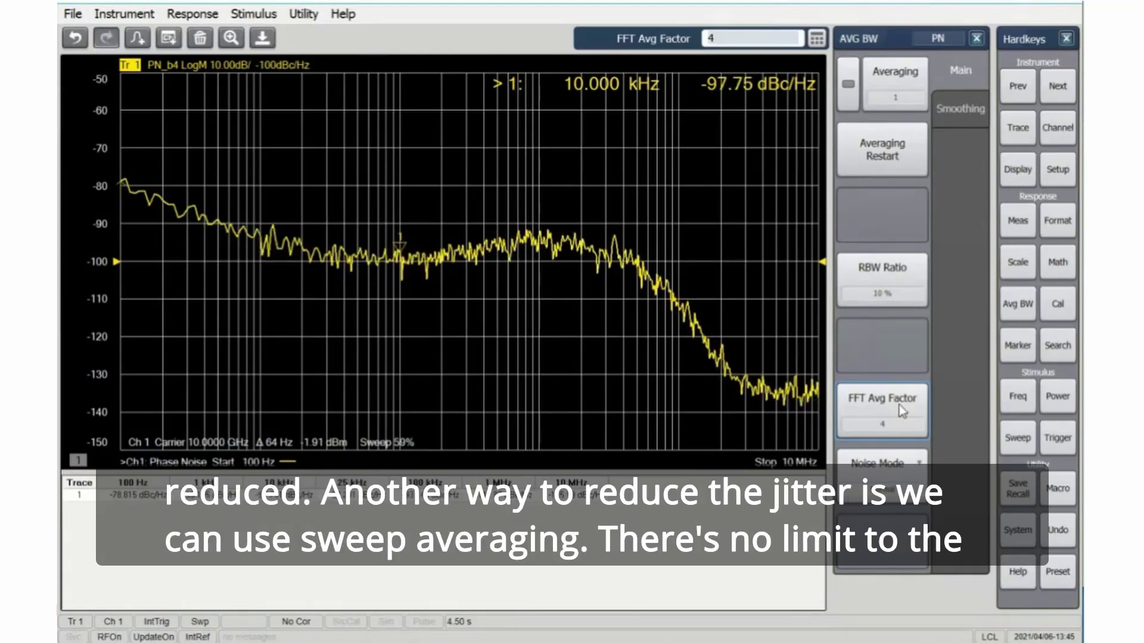
- Reset the FFT Avg Factor to 1 and turn on sweep Averaging with factor 4
type("1")
key("Return")
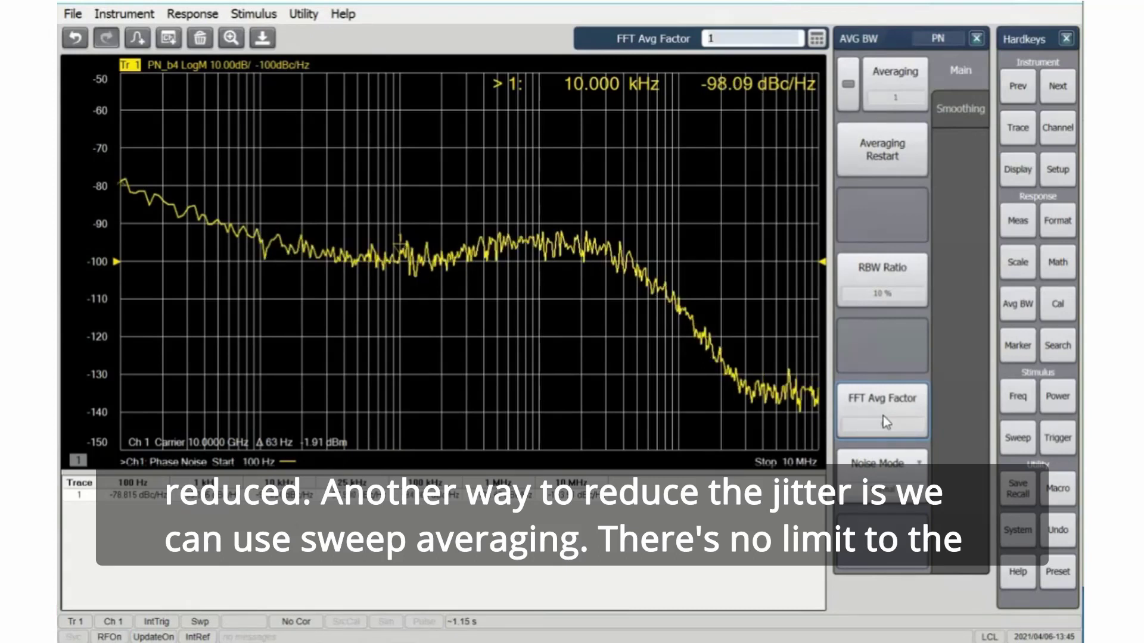
left_click(848, 85)
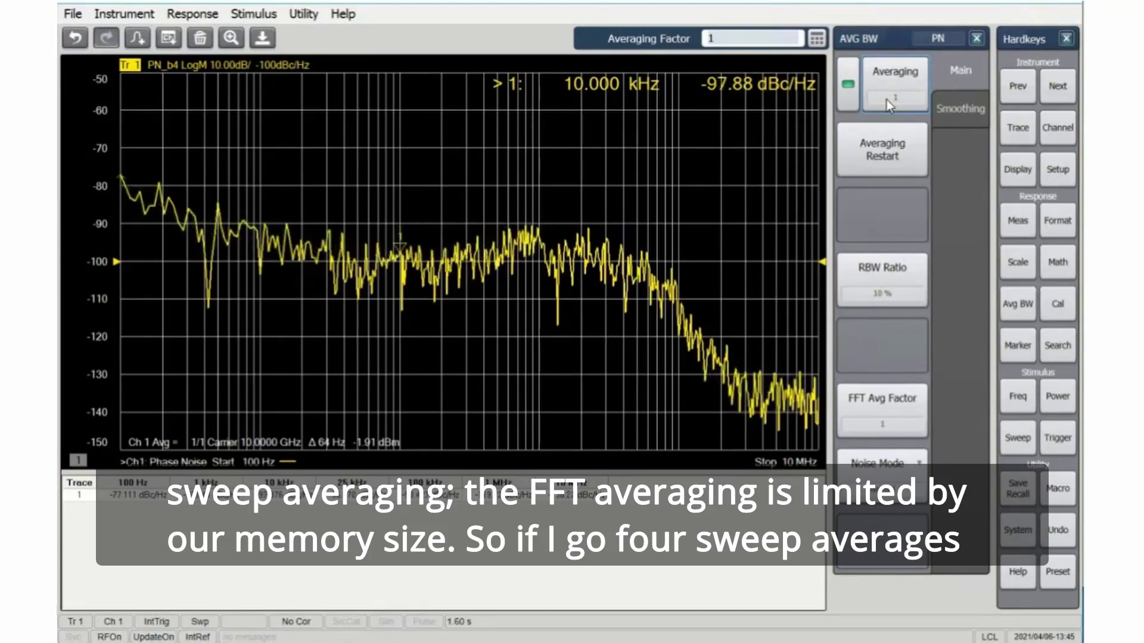
type("4")
key("Return")
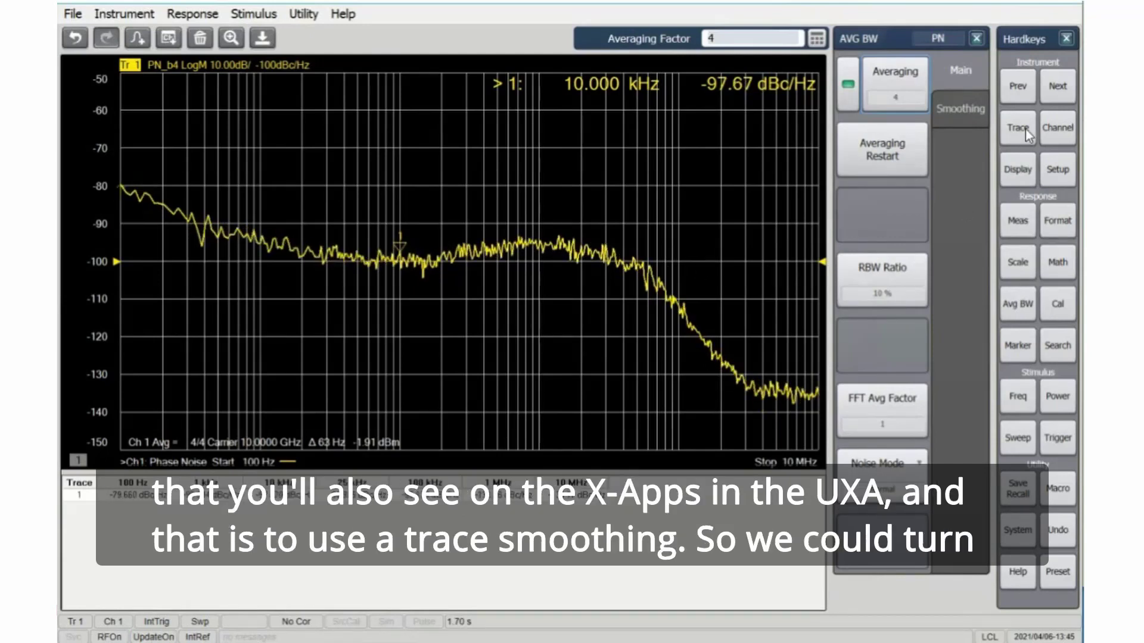
- Leave trace 1 unsmoothed and add a second PN_b4 phase noise trace
left_click(952, 112)
left_click(858, 97)
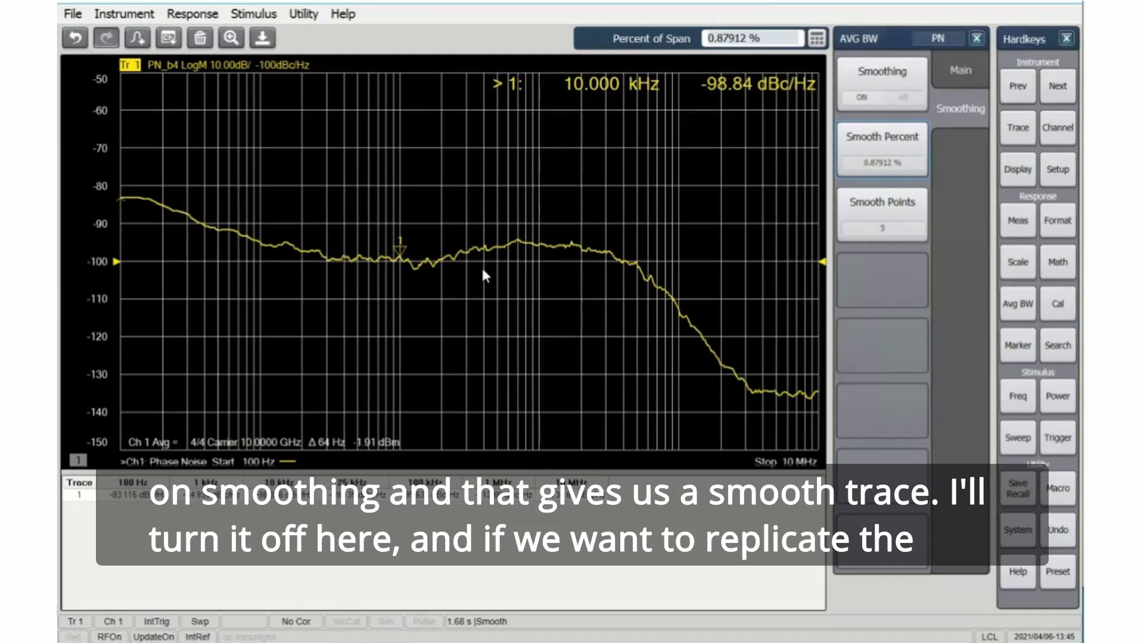
left_click(880, 95)
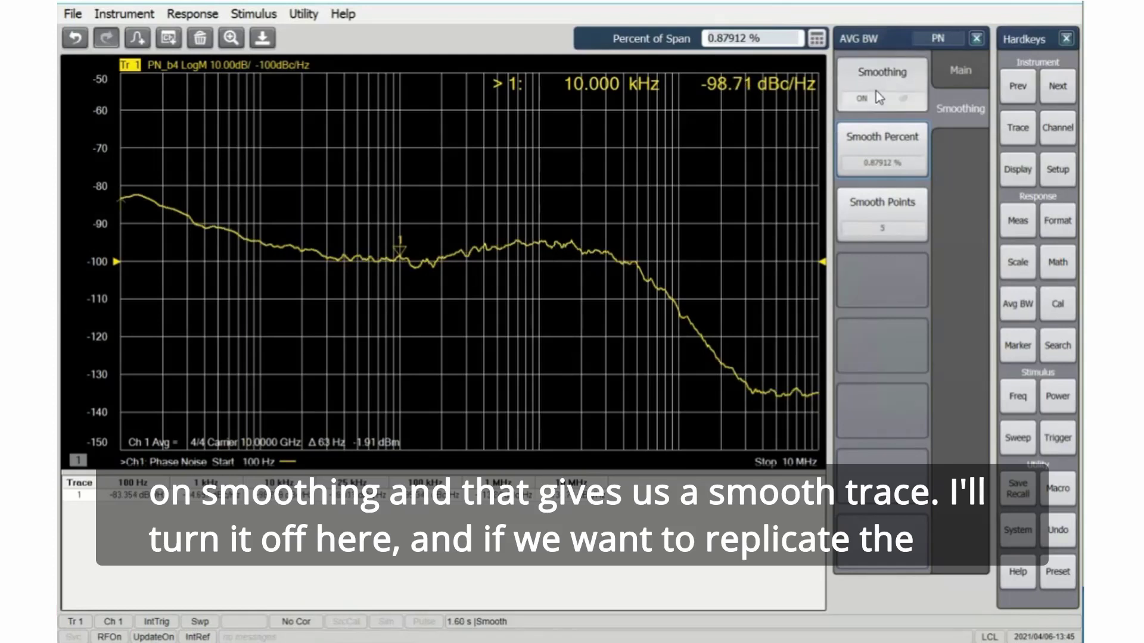
left_click(1023, 127)
left_click(858, 545)
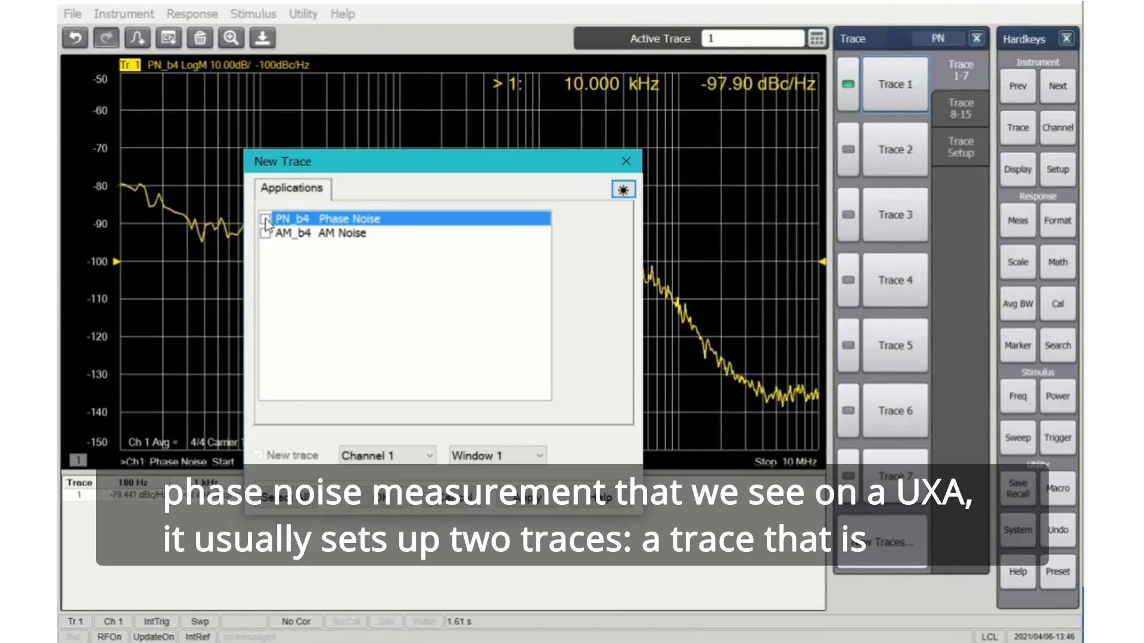
left_click(381, 497)
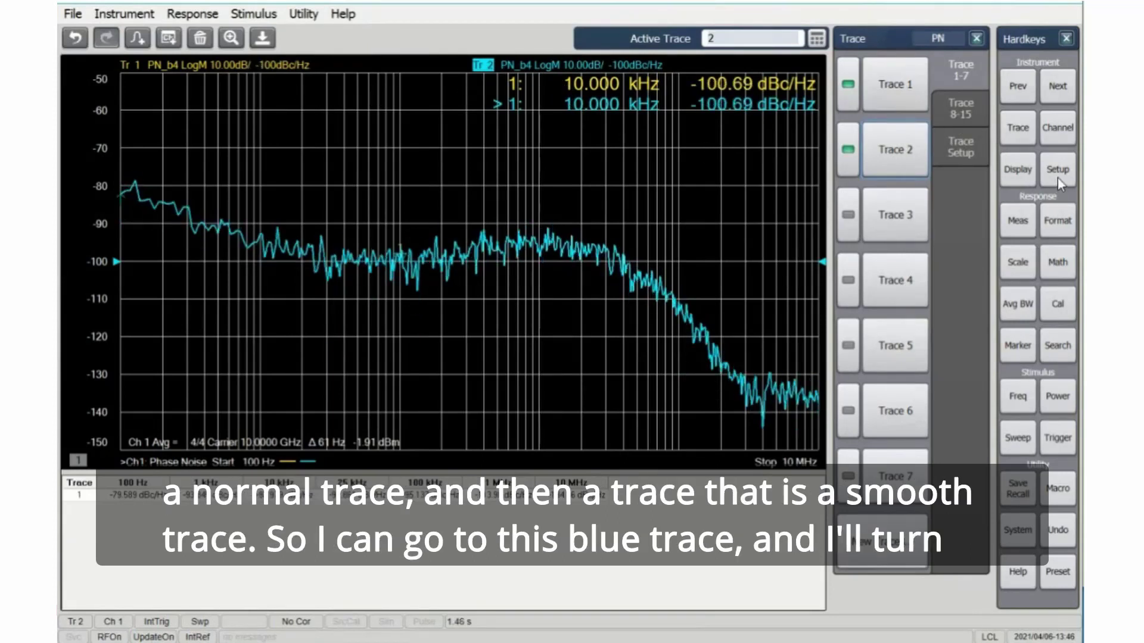
- Turn smoothing on for trace 2 only (0.87912% span, 5 points), keeping trace 2 active
left_click(1015, 305)
left_click(961, 111)
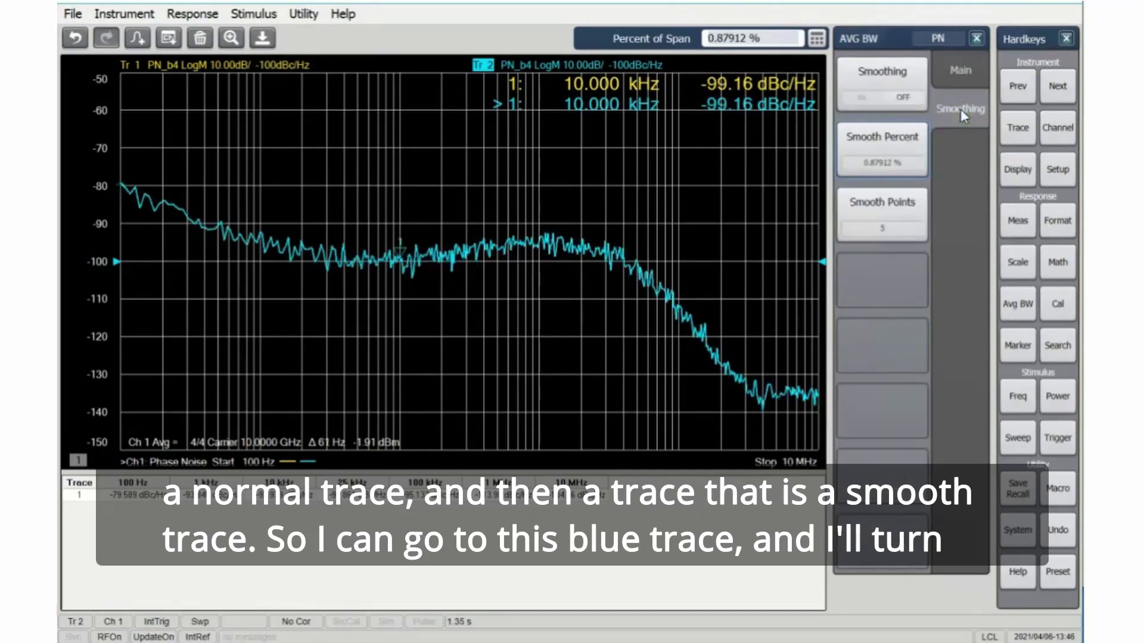
left_click(860, 73)
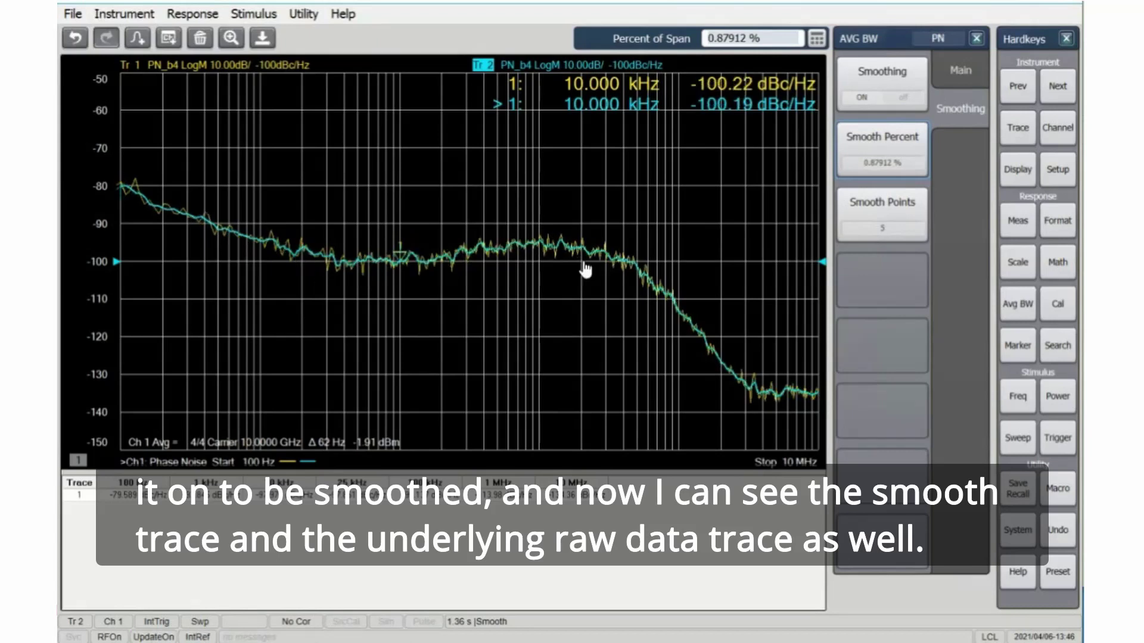
left_click(211, 66)
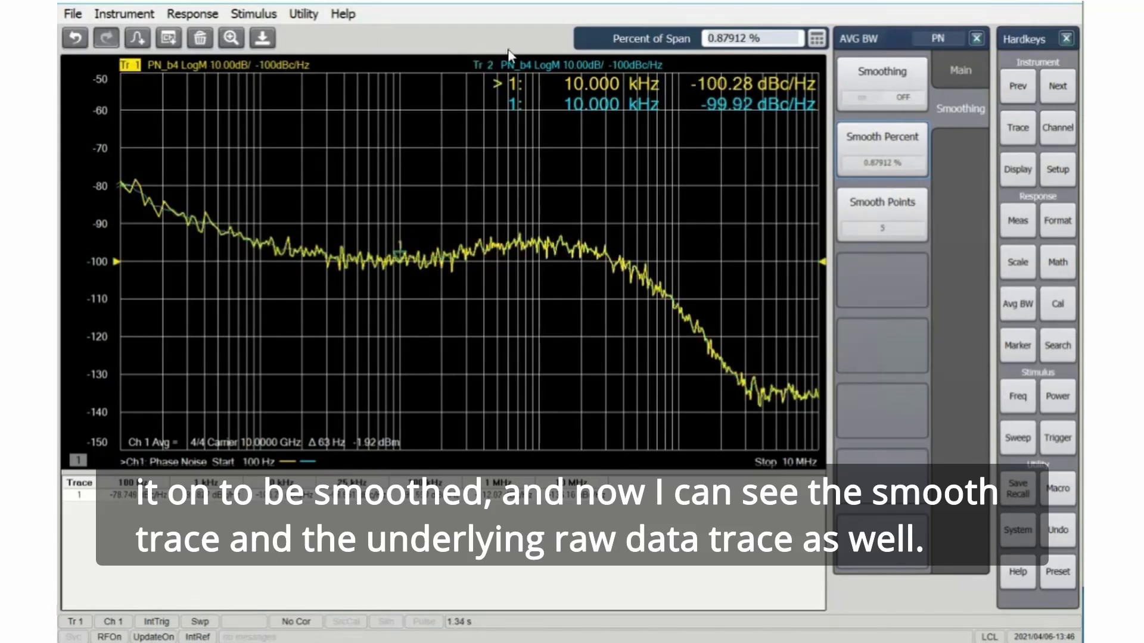
left_click(534, 67)
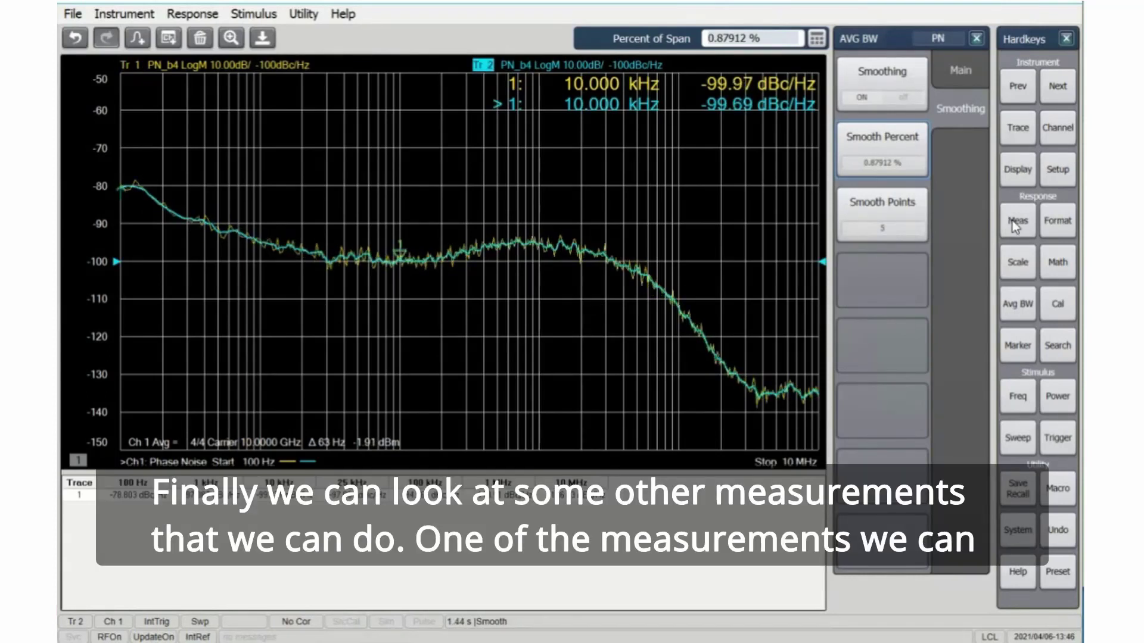
- Switch trace 2 to AM_b4 noise and restart averaging, reaching -128.78 dBc/Hz at 10 kHz
left_click(1012, 220)
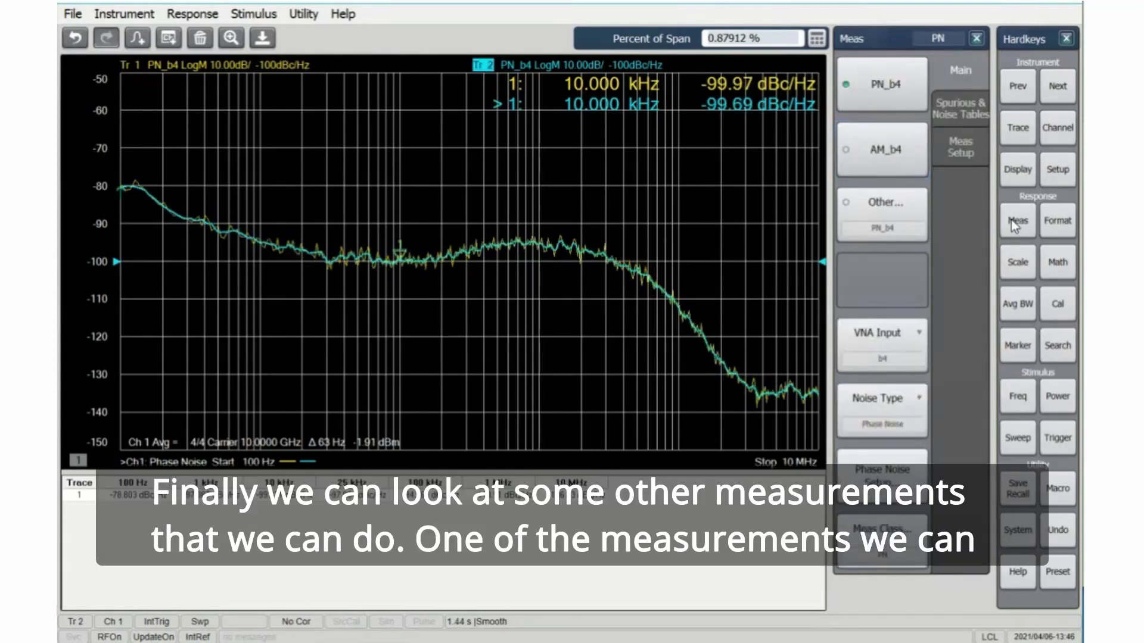
left_click(878, 155)
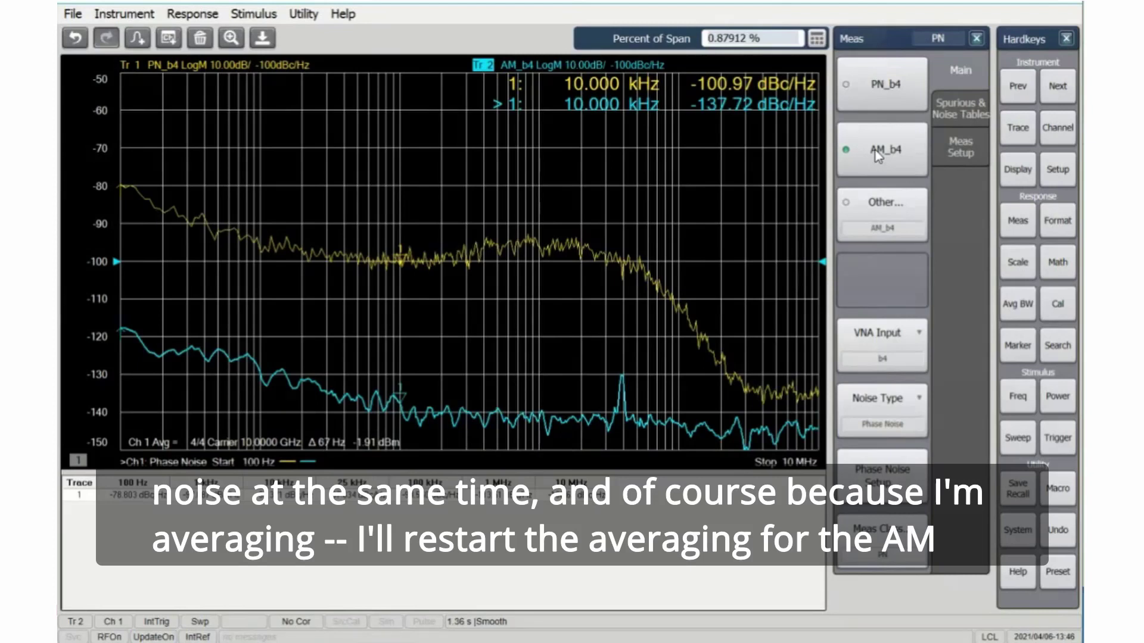
left_click(1017, 302)
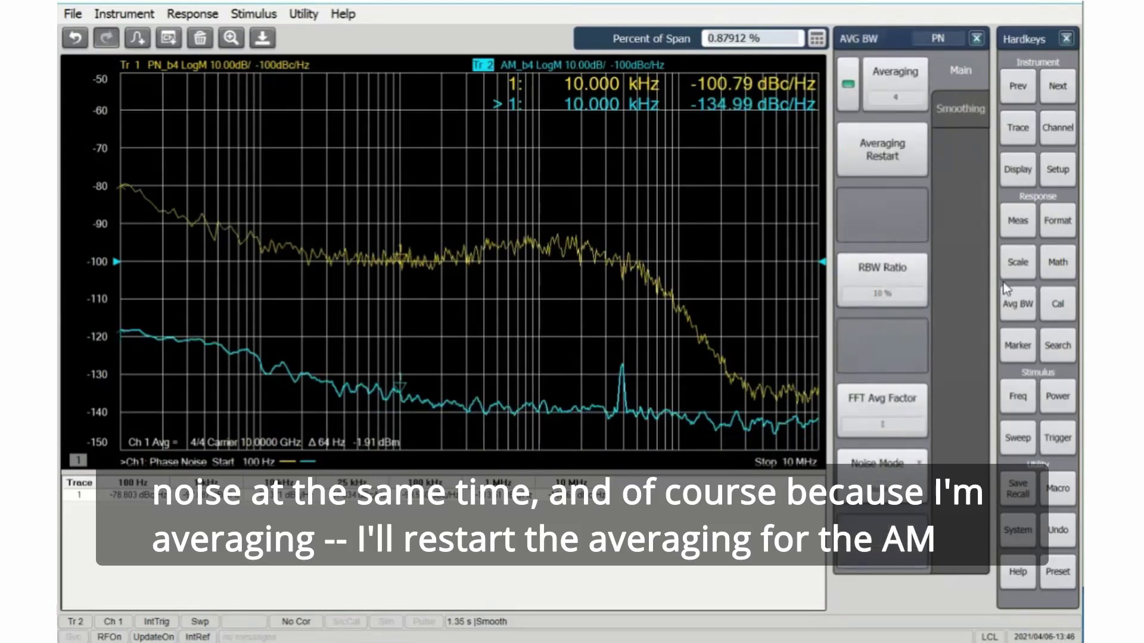
left_click(899, 155)
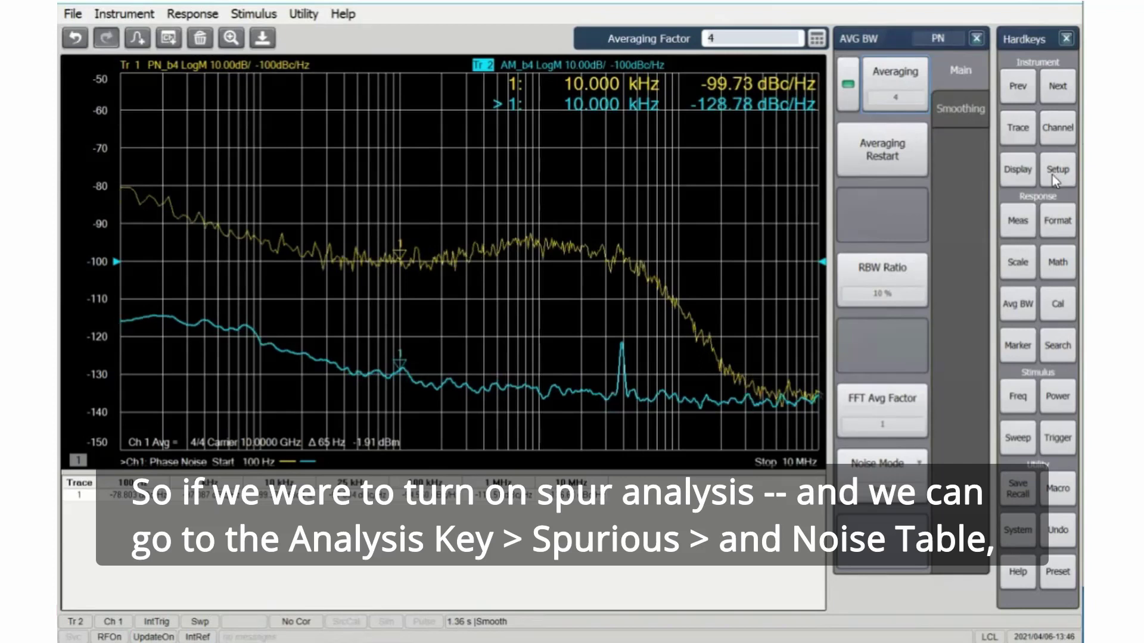
- Enable the Spurious Table and max-search marker 1 onto the 391.670 kHz spur (-70.48 dBc)
left_click(1016, 218)
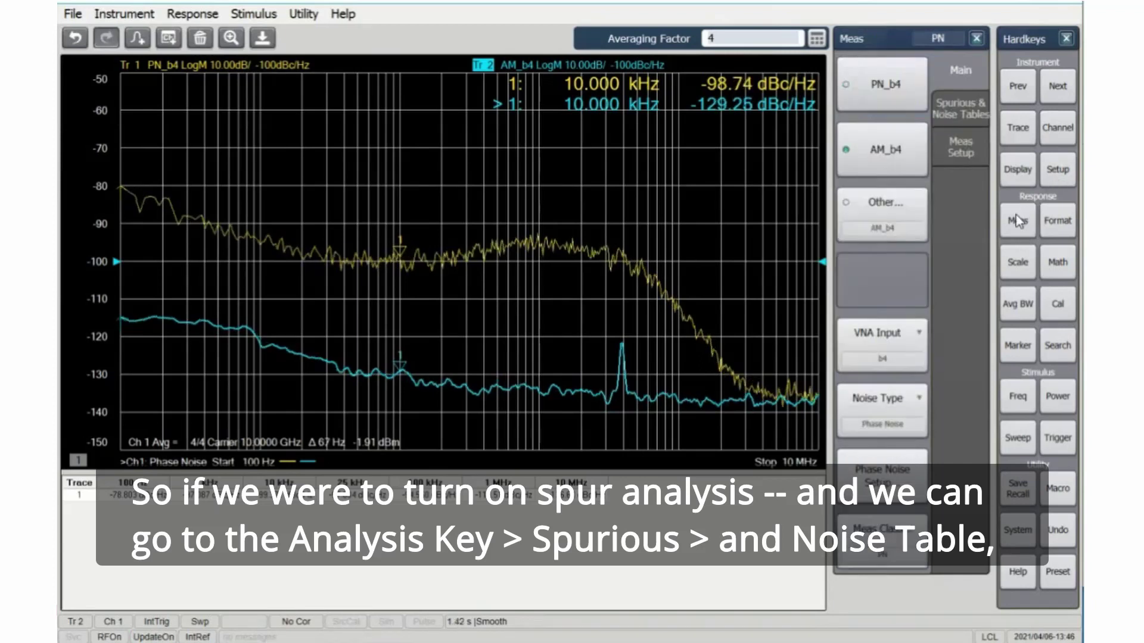
left_click(953, 109)
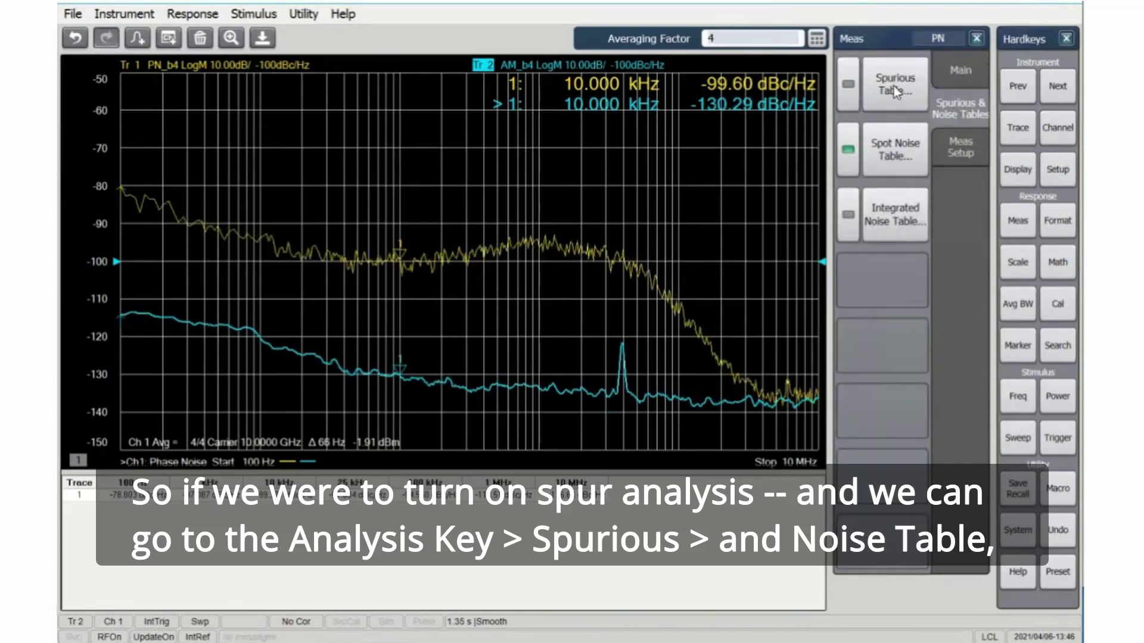
left_click(842, 85)
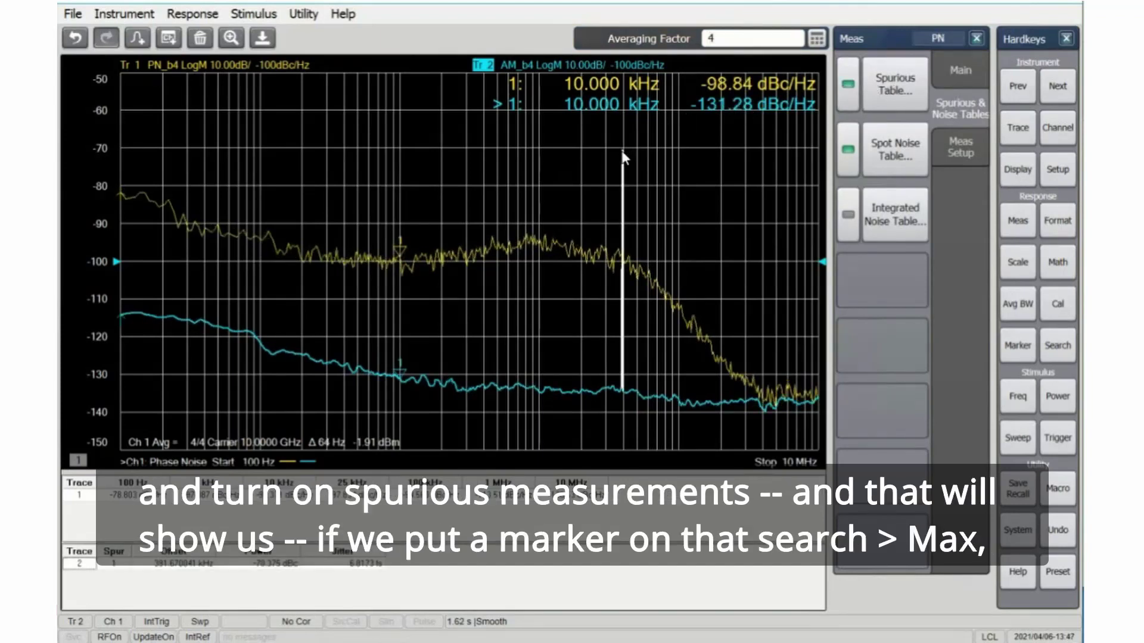
left_click(1057, 347)
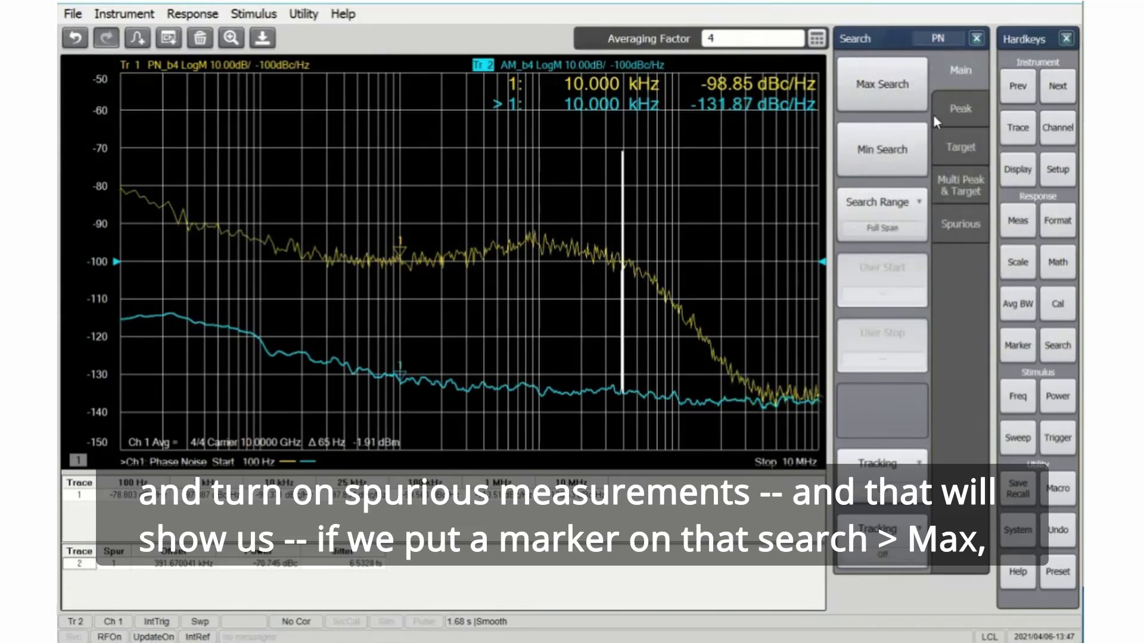
left_click(888, 91)
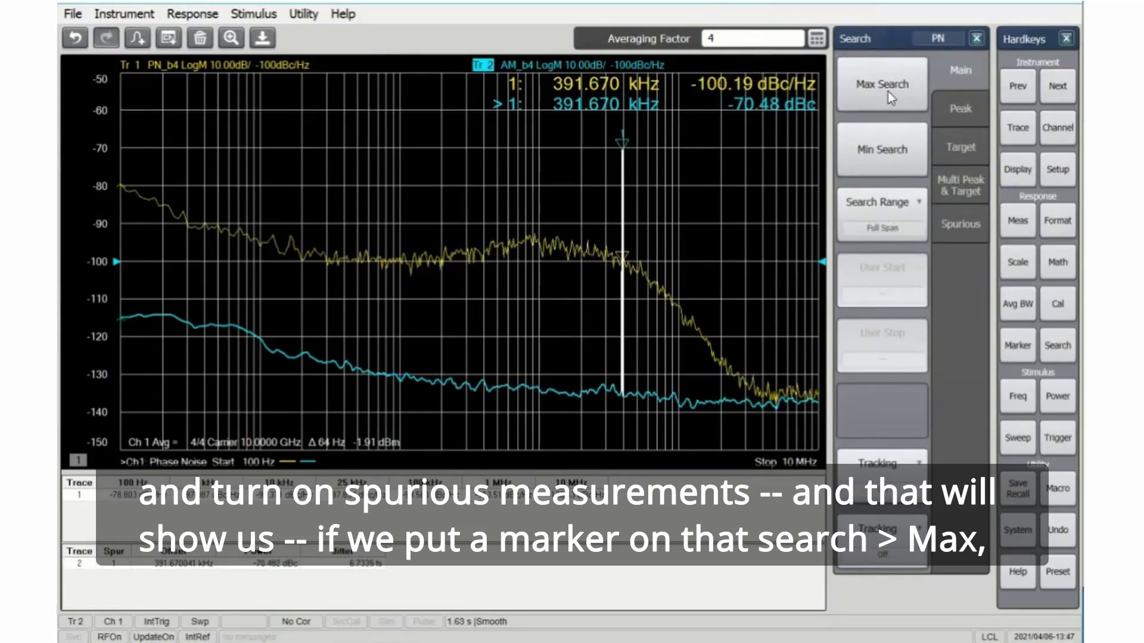